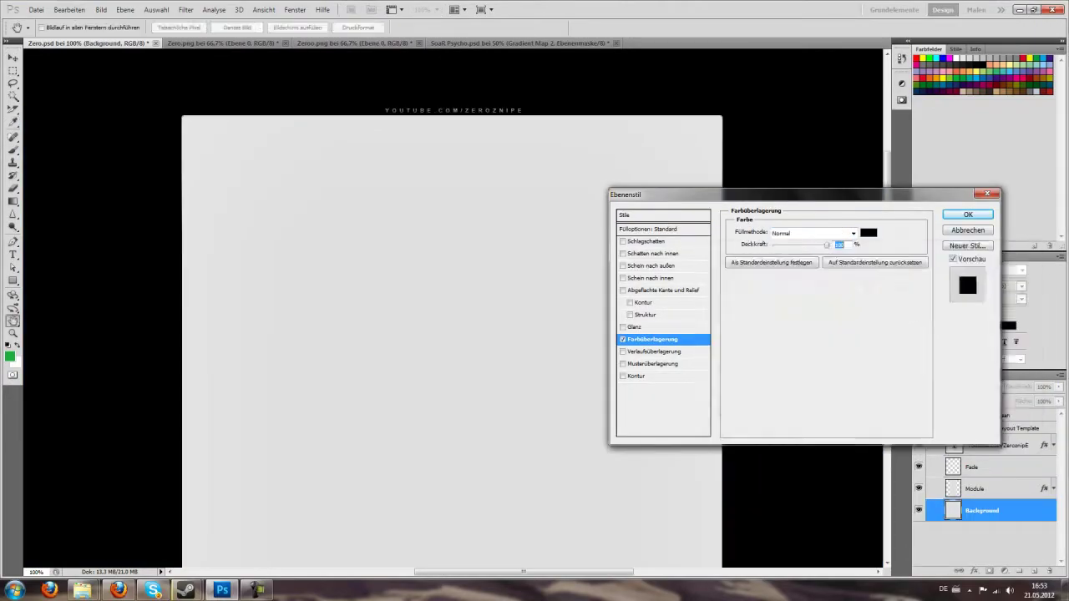
Set the Ebene 1 wireframe logo layer to 50% opacity
key("5")
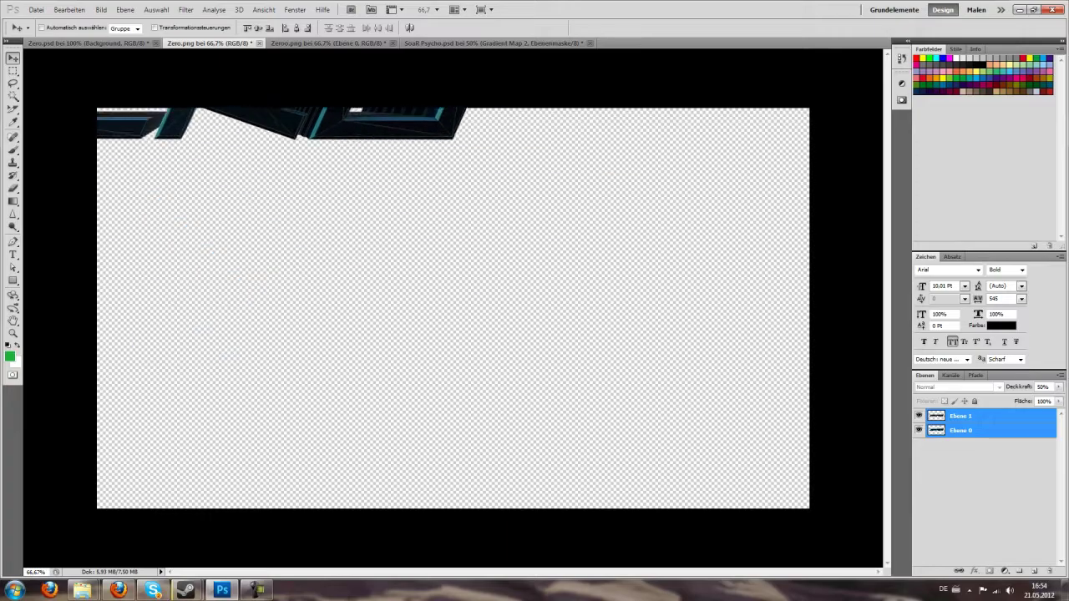
Scale down the pasted wireframe logo with Free Transform at 100% view
key("ctrl+t")
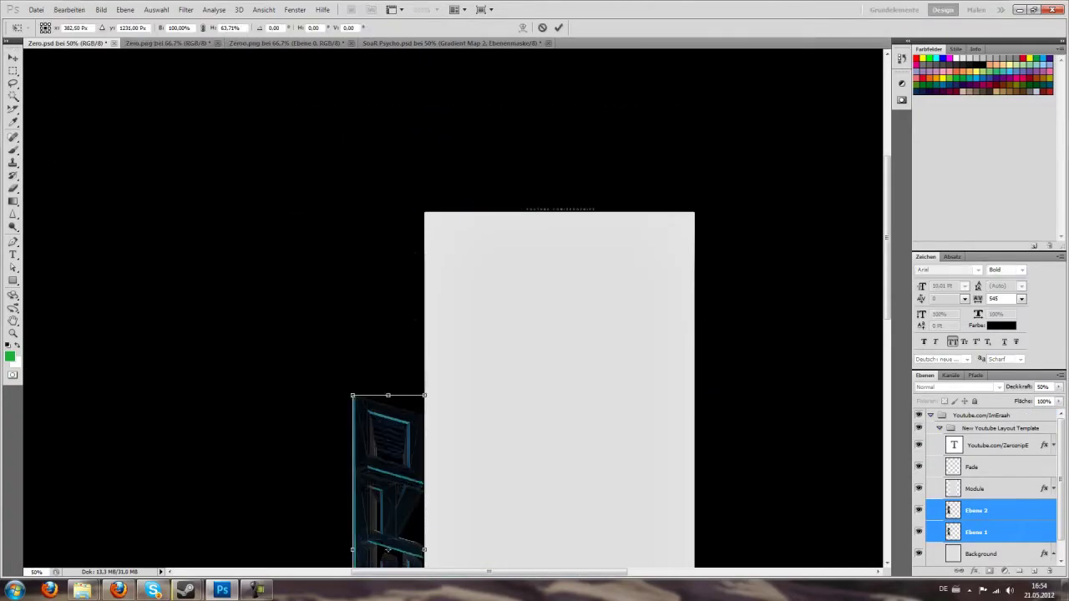
left_click(436, 49)
key("ctrl+t")
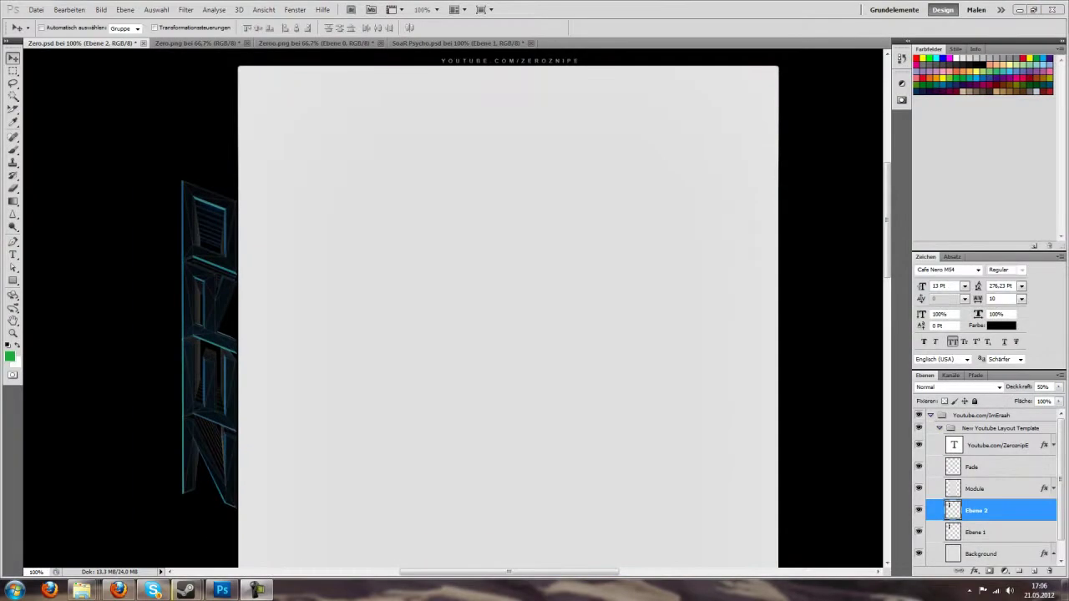
Bring in the blue TZD logo and distort it into a tilted perspective
key("ctrl+o")
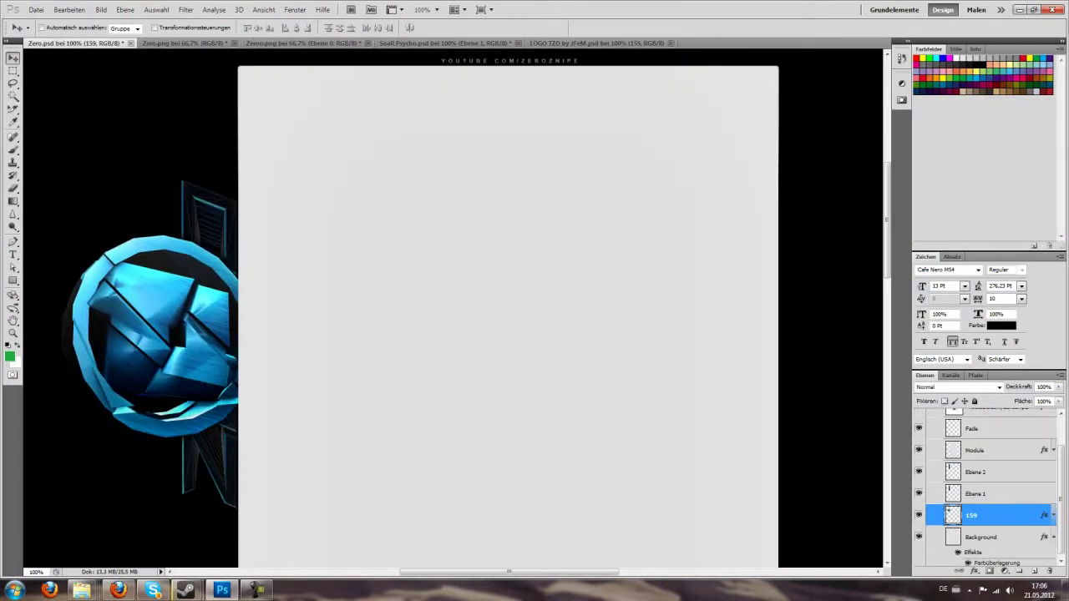
left_click(69, 10)
left_click(284, 276)
left_click(69, 9)
left_click(284, 276)
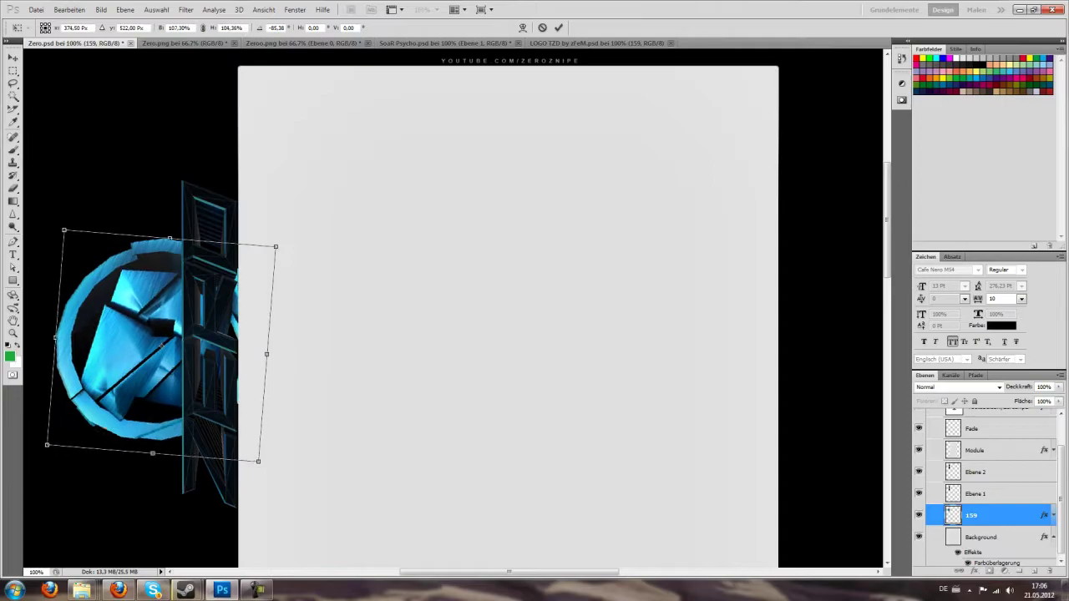
key("Return")
Duplicate the blue logo into three overlapping copies and check the whole view
key("ctrl+shift+alt+t")
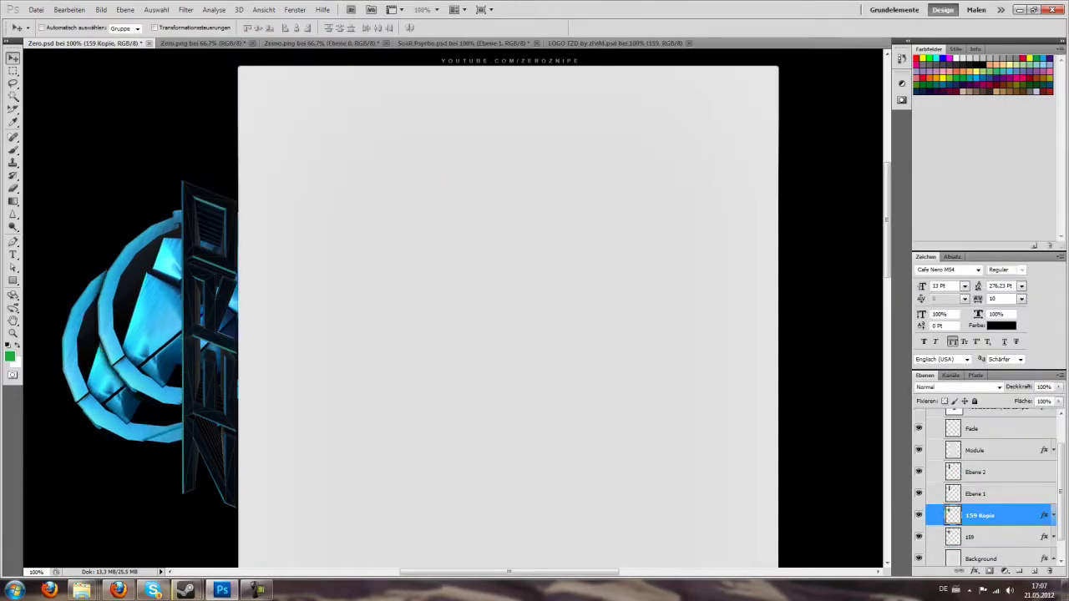
key("ctrl+shift+alt+t")
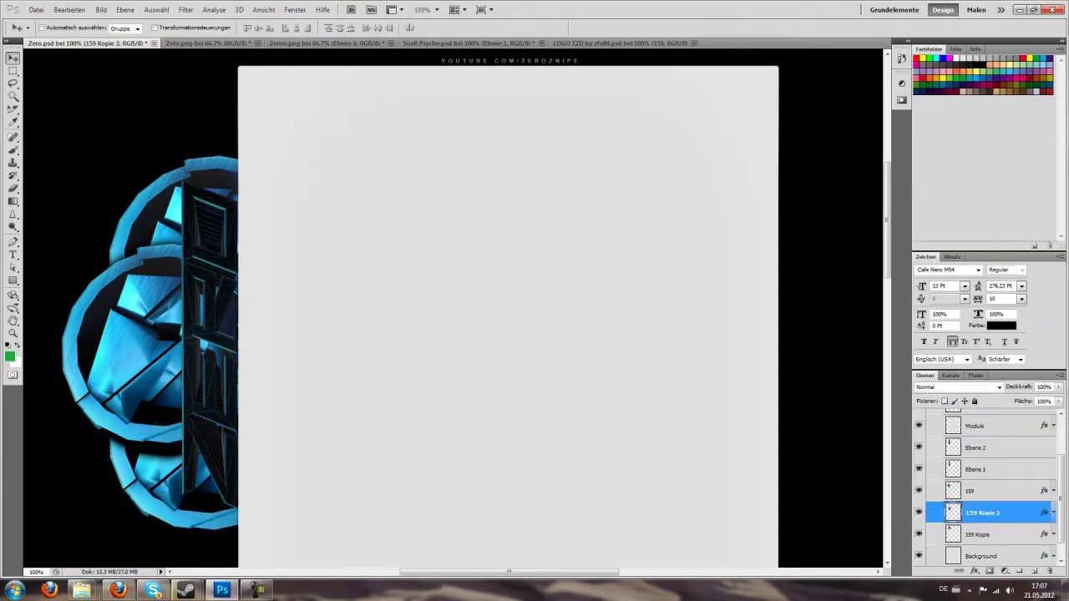
key("ctrl+minus")
key("ctrl+plus")
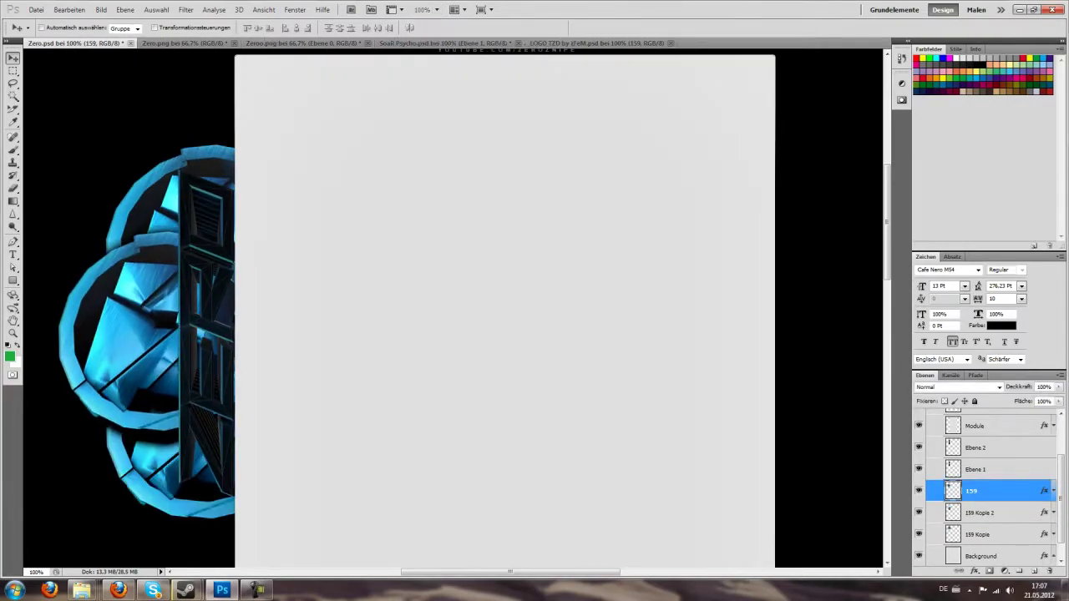
scroll(492, 309, "right", 1)
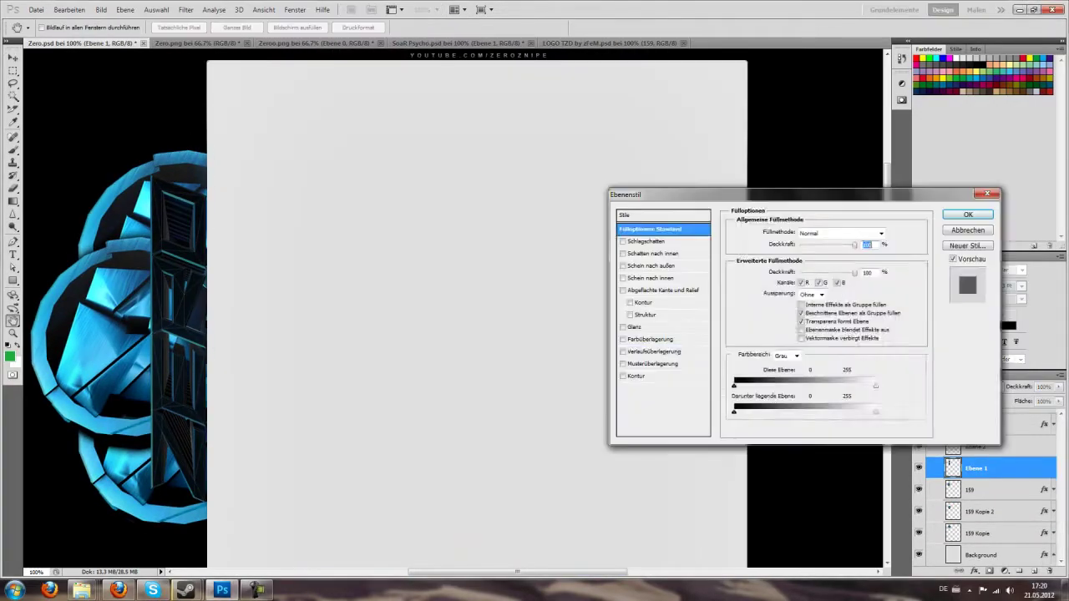
Give the wireframe logo a Farbig abwedeln gradient overlay and a drop shadow
left_click(812, 233)
left_click(801, 342)
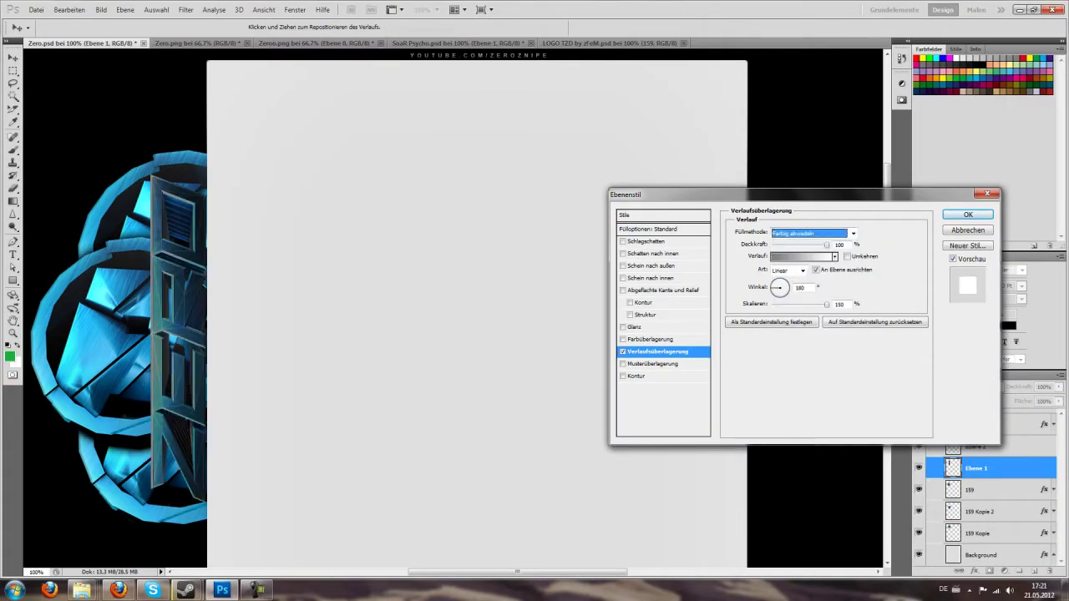
left_click(646, 241)
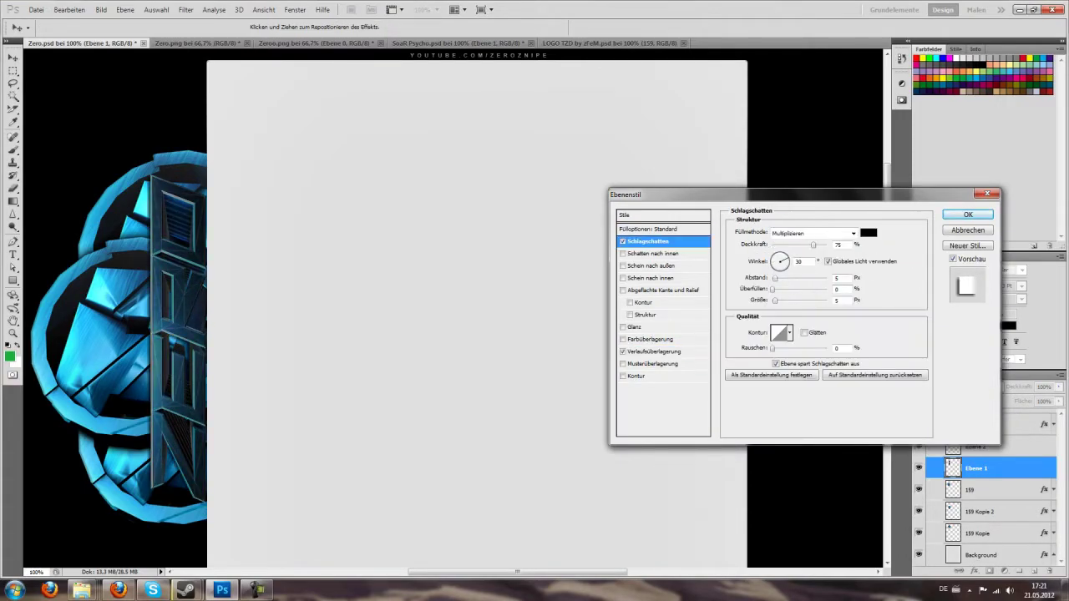
key("Return")
Give layer 159's blue logo a Lineares Licht gradient overlay, testing other blend modes
double_click(994, 535)
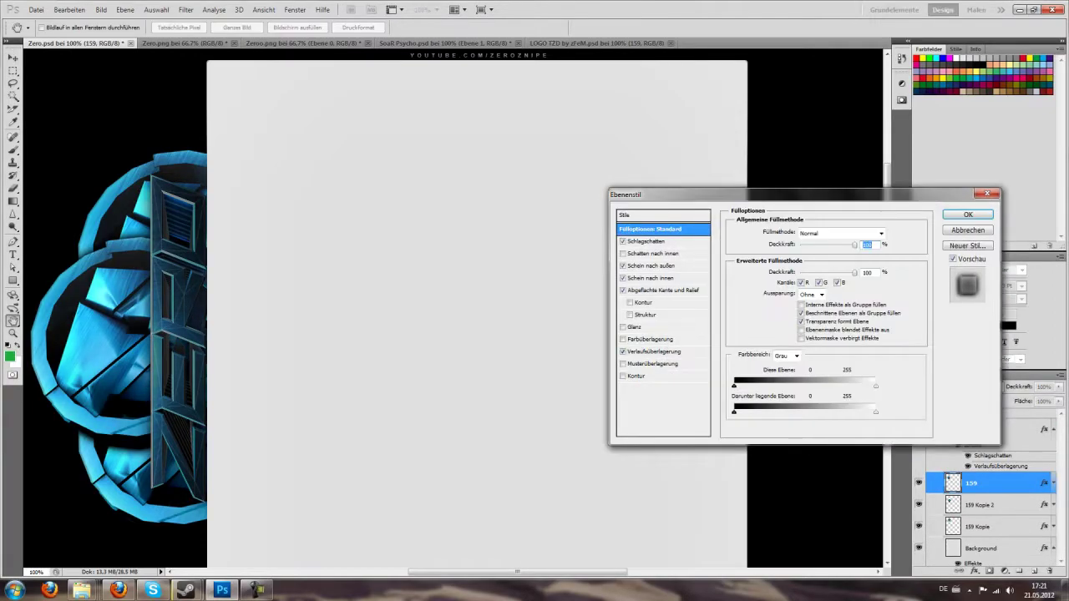
left_click(852, 233)
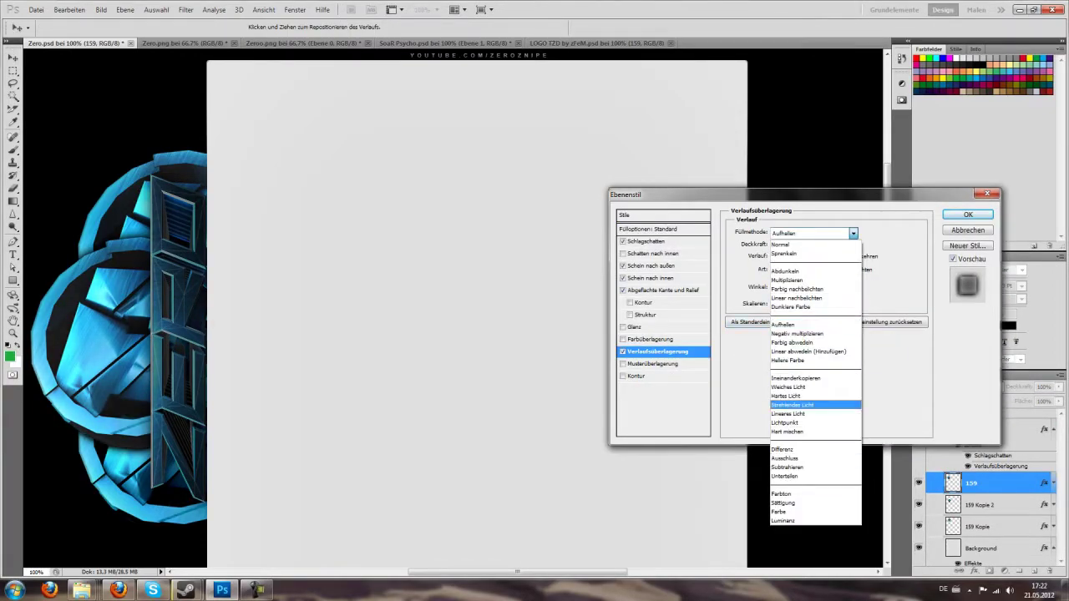
left_click(787, 413)
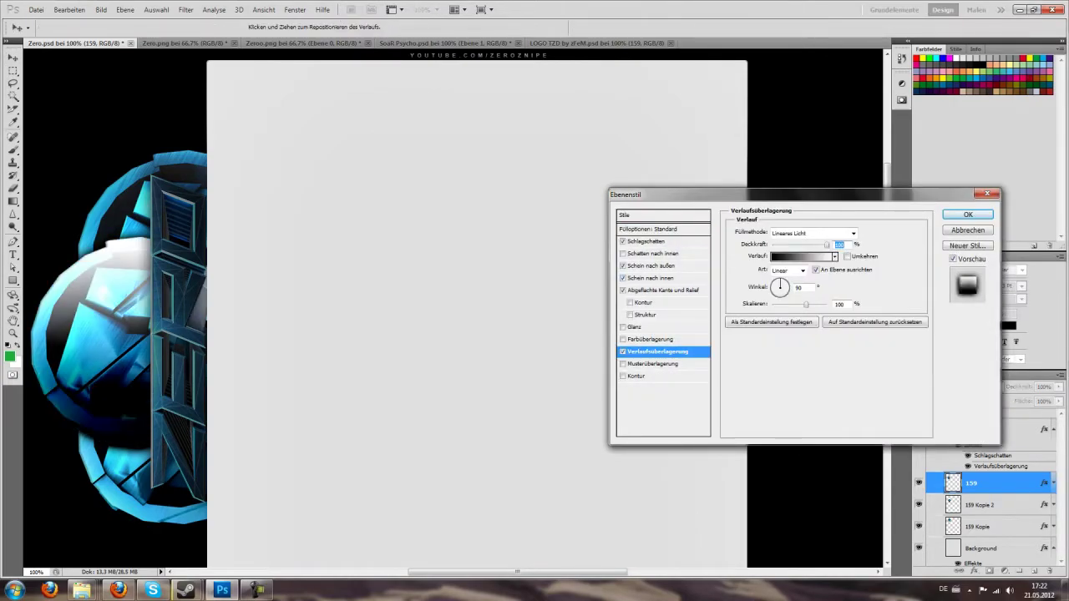
key("Return")
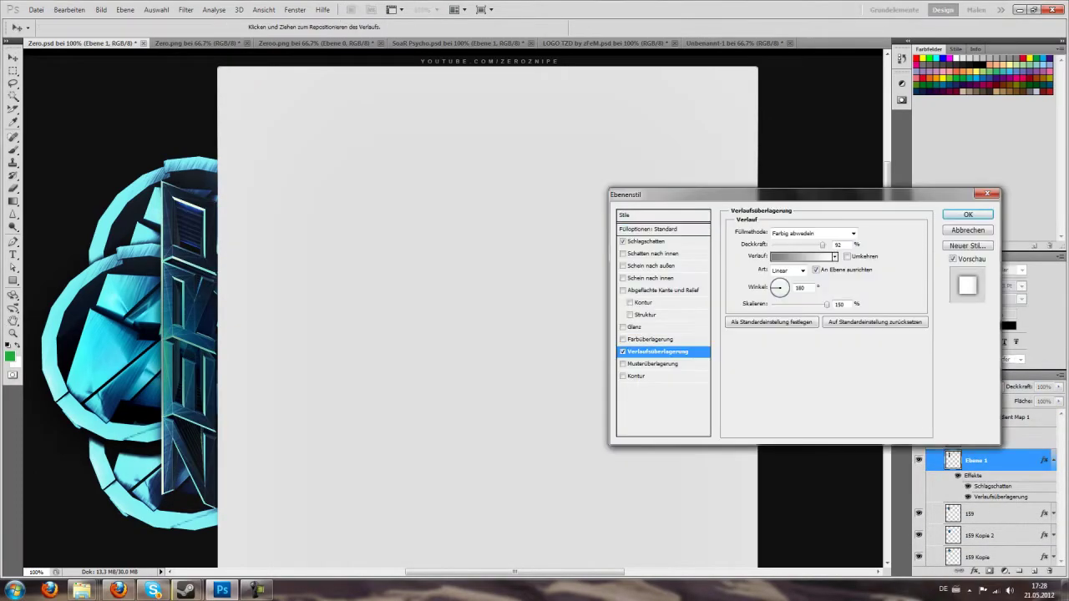
key("Down")
key("Down")
key("Down")
key("Down")
key("Return")
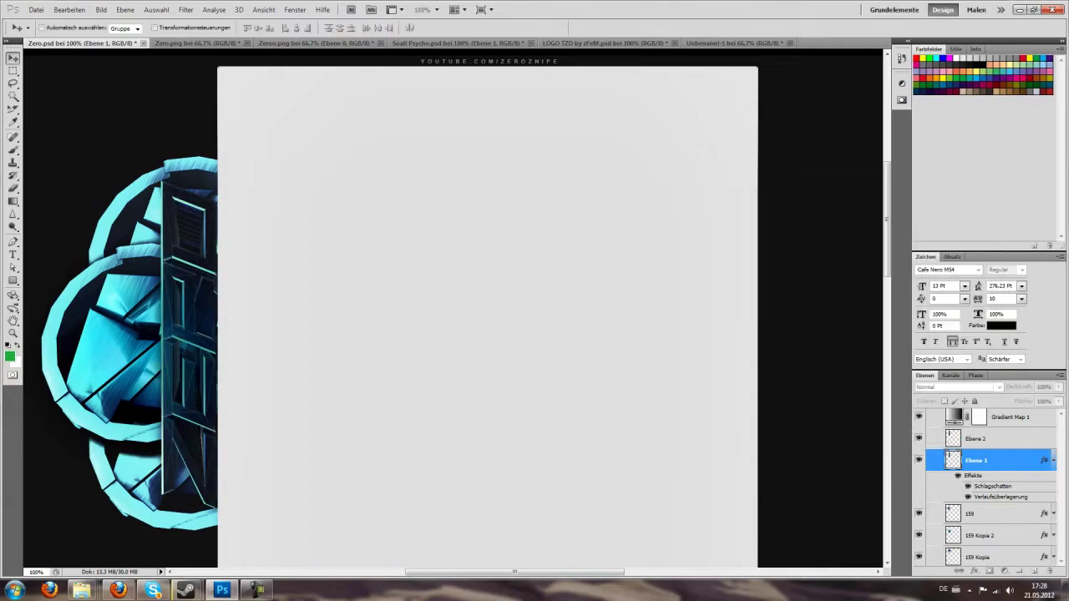
Bring the Blue.png light texture into Zero.psd and set Ebene 3 to Negativ multiplizieren
key("ctrl+o")
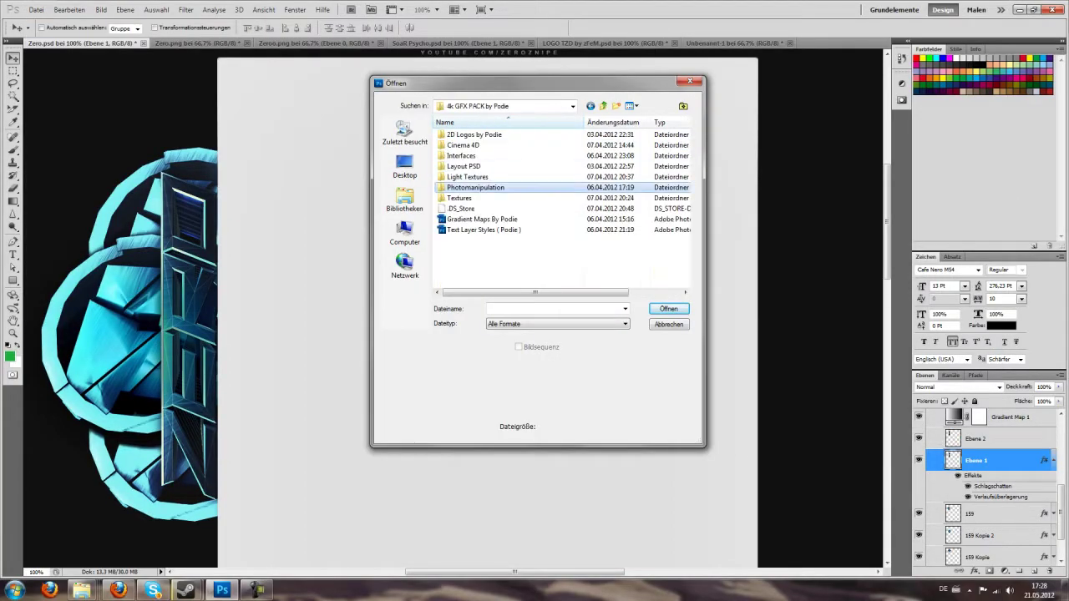
double_click(472, 176)
double_click(594, 167)
key("ctrl+Tab")
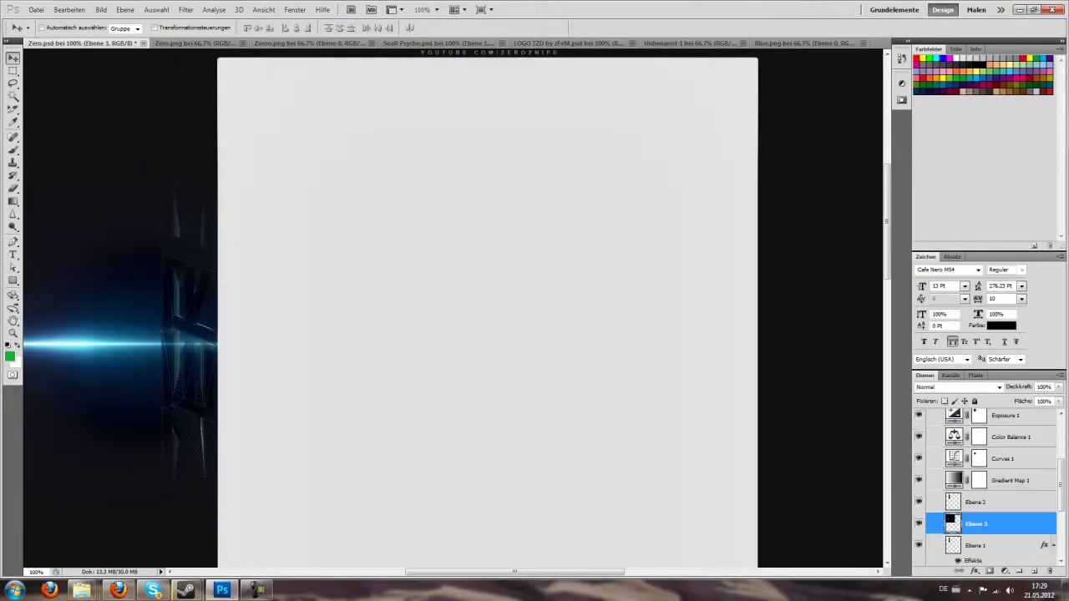
left_click(958, 386)
left_click(952, 192)
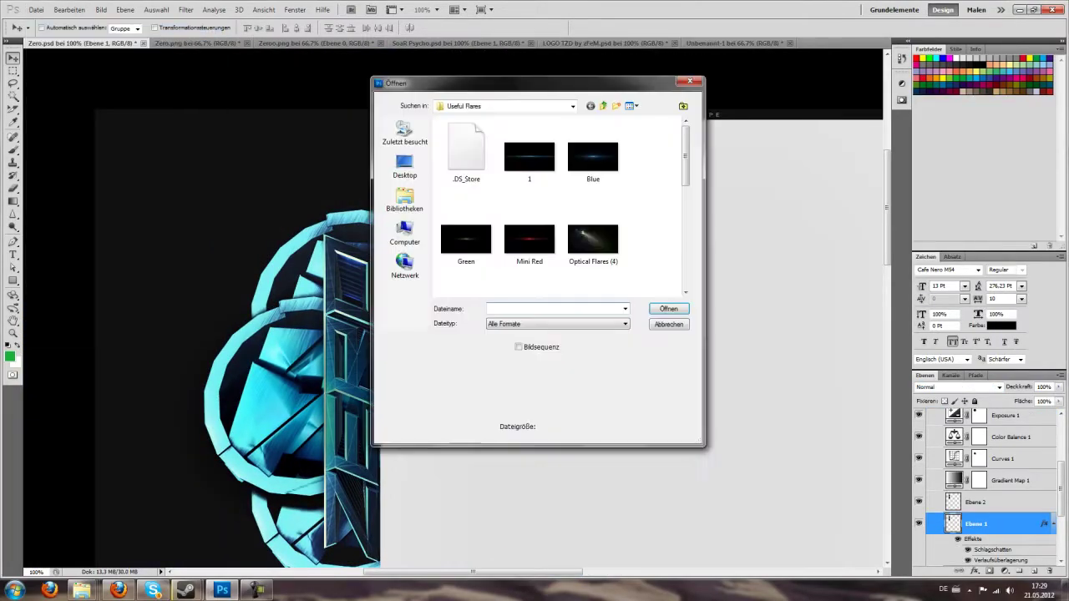
Import the Optical Flares image and set it to Negativ multiplizieren blending
scroll(559, 205, "down", 5)
scroll(559, 204, "up", 3)
double_click(529, 279)
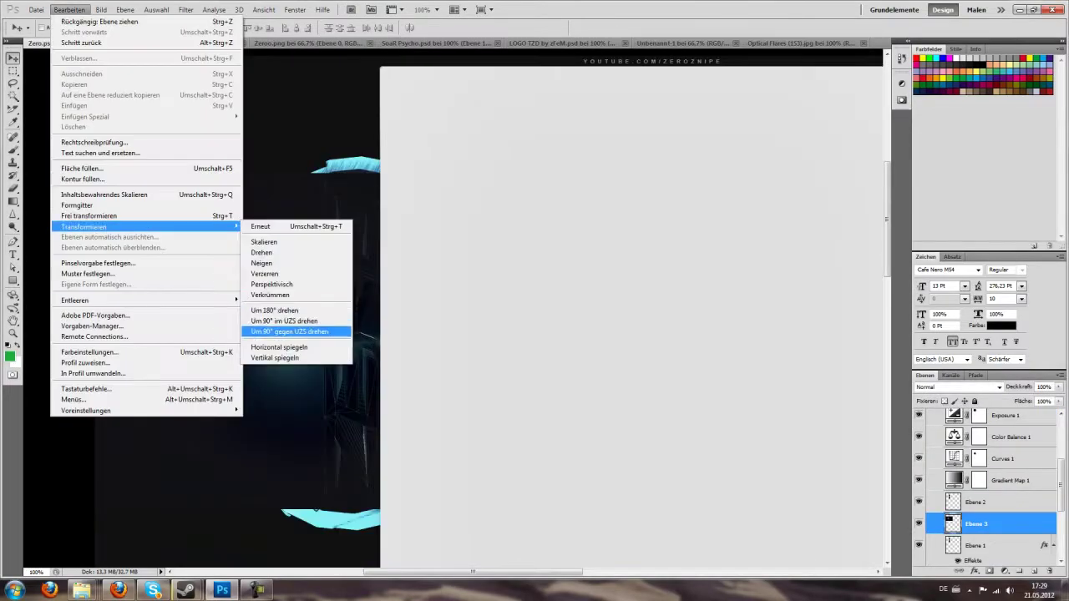
left_click(942, 190)
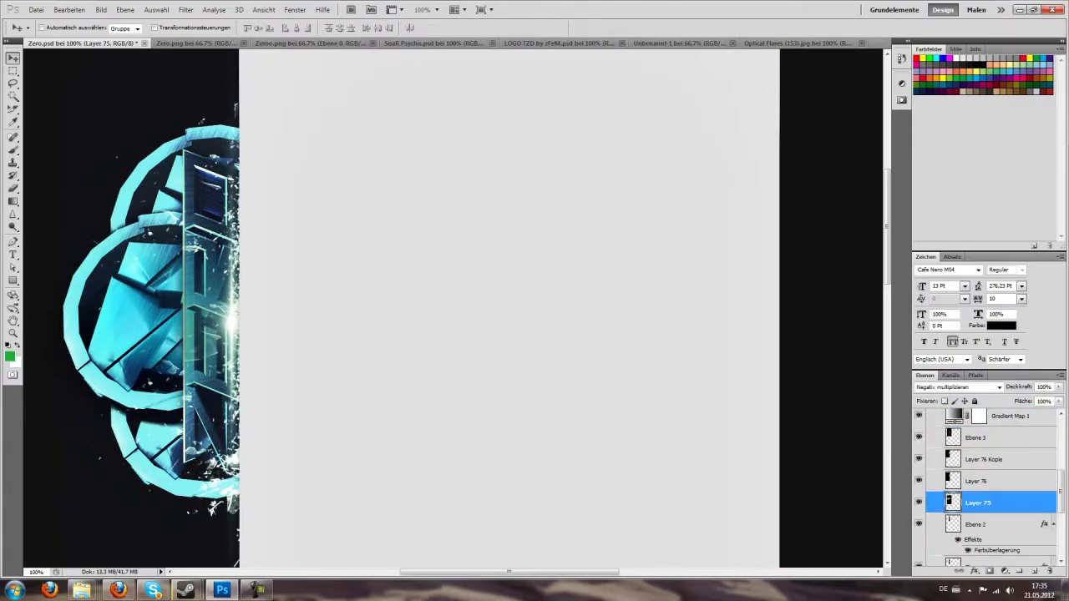
Make another copy of the Layer 75 shard layer
scroll(451, 309, "up", 2)
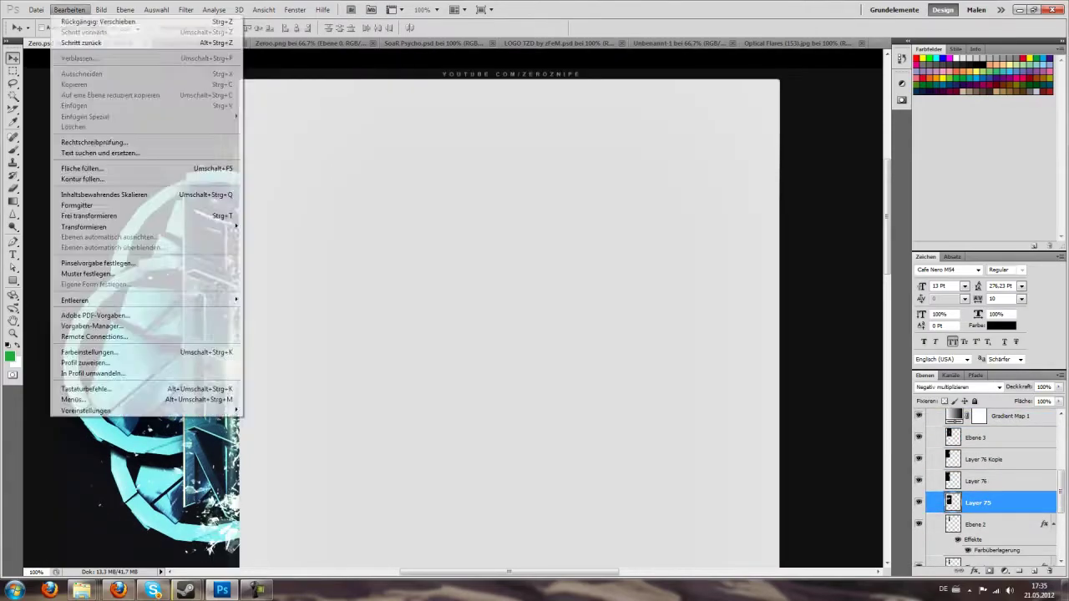
key("alt+bracketleft")
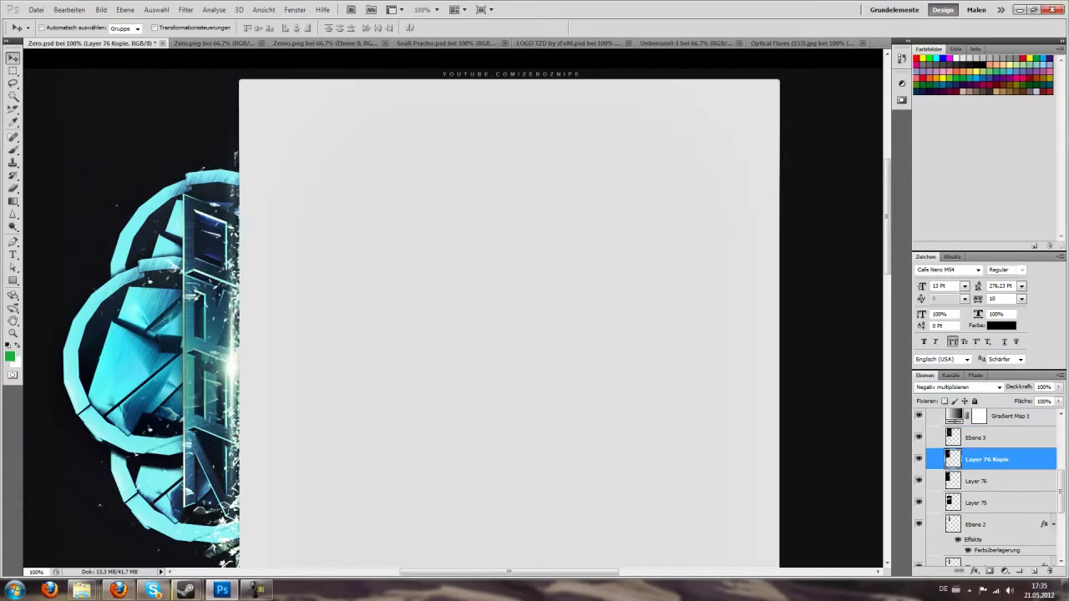
scroll(451, 309, "down", 2)
key("alt+bracketleft")
key("alt+bracketleft")
key("ctrl+j")
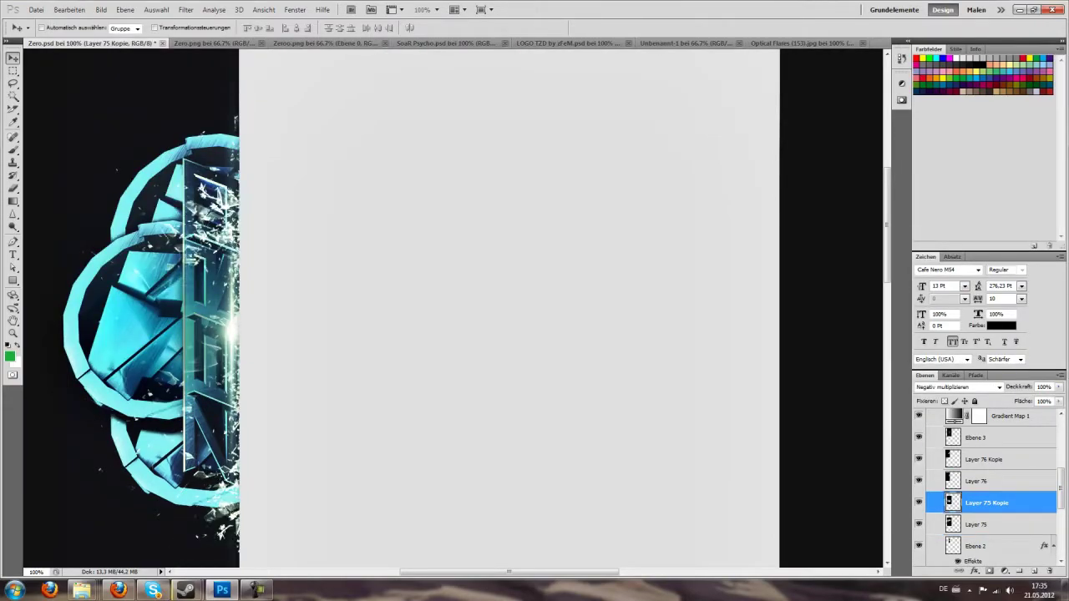
scroll(451, 309, "up", 1)
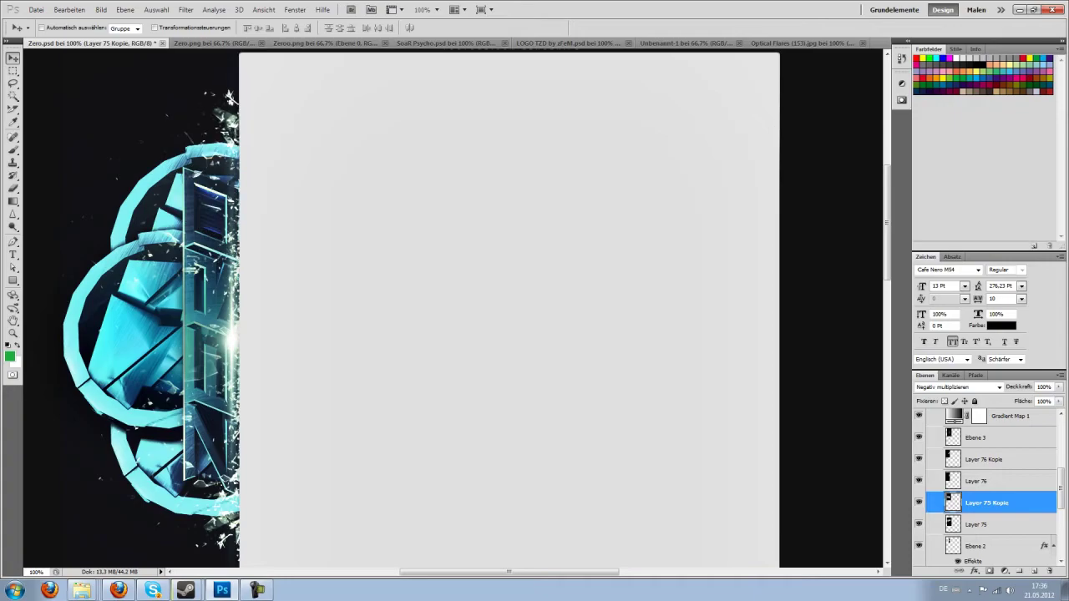
Import the yellow light-stroke image and give it a Dunklere Farbe colour overlay
key("ctrl+o")
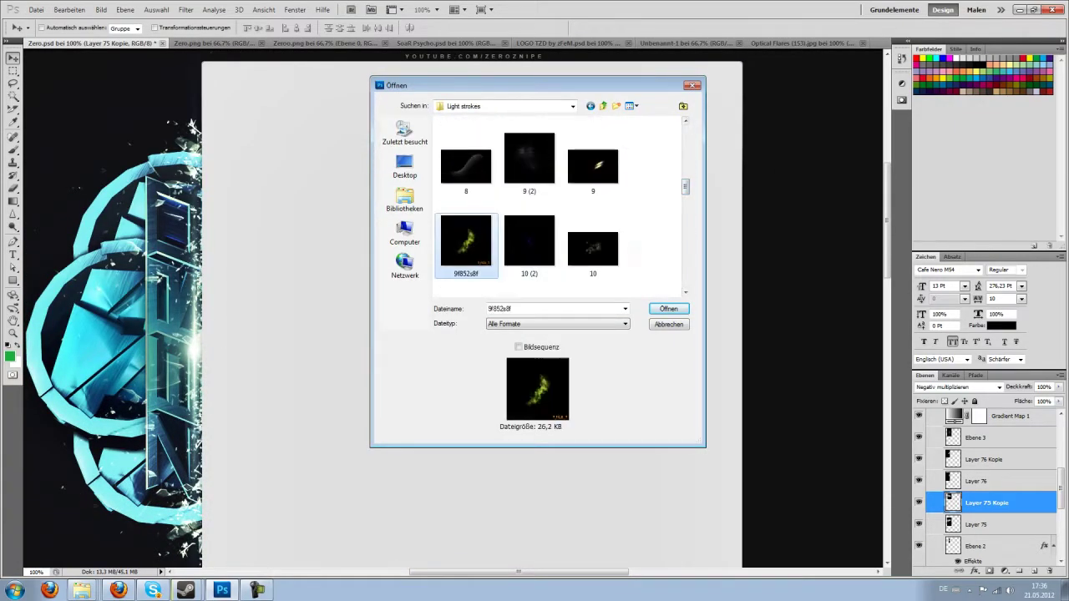
key("Return")
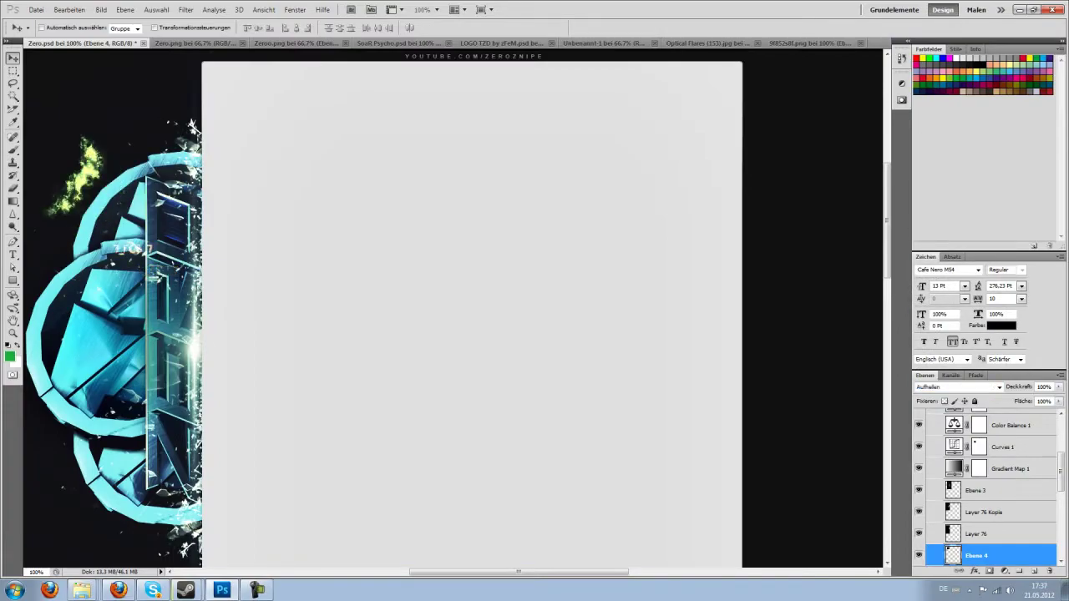
double_click(1002, 555)
left_click(653, 339)
key("Down")
key("Down")
key("Down")
key("Down")
key("Down")
key("Return")
Rotate the light-stroke layer, then pick a brush preset
left_click(70, 9)
left_click(298, 248)
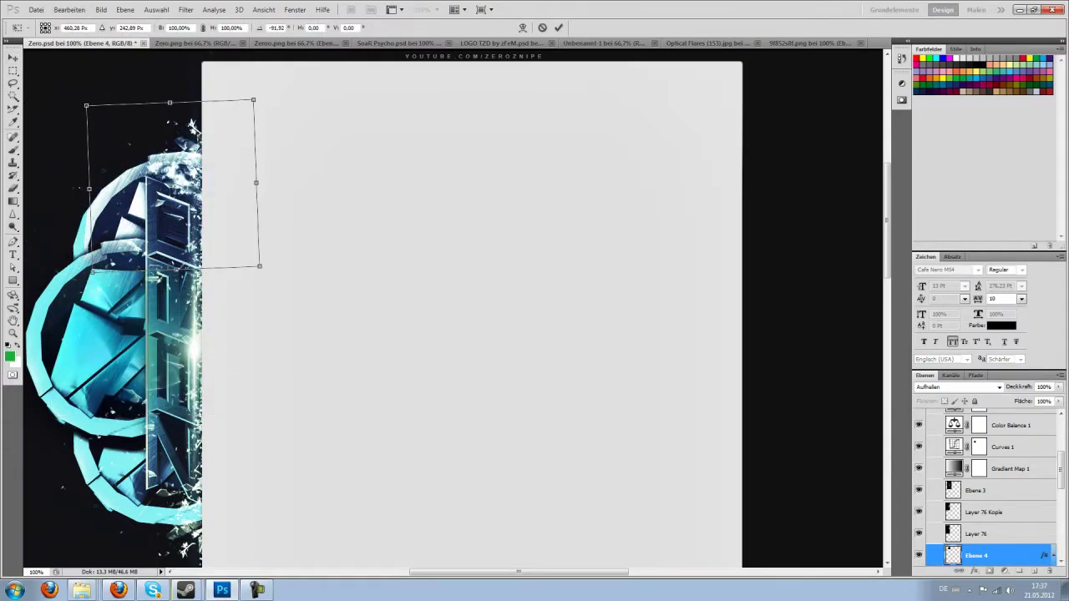
scroll(458, 308, "up", 2)
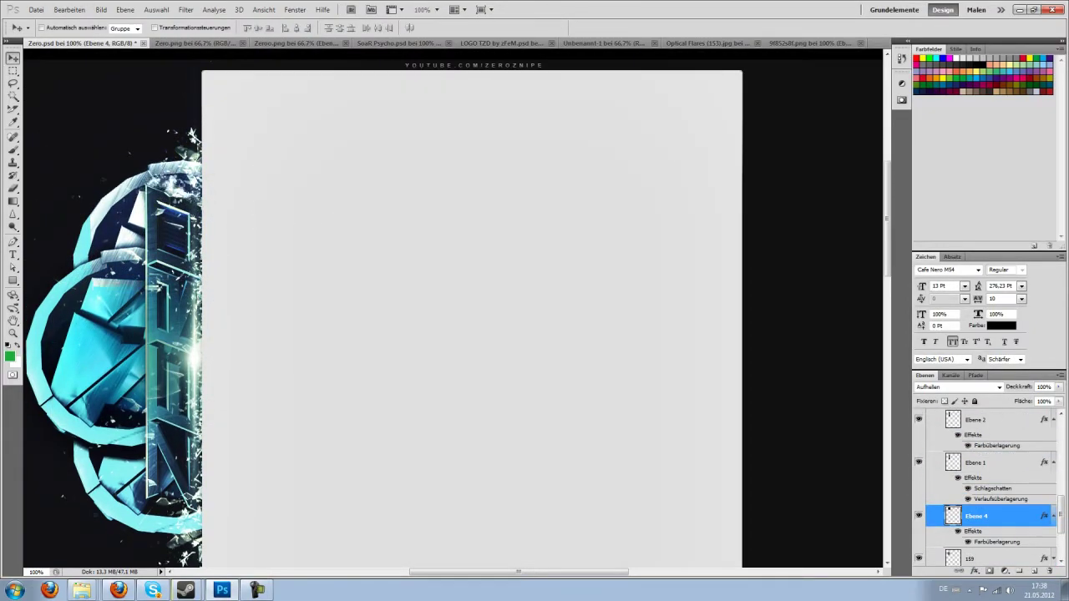
key("b")
left_click(46, 28)
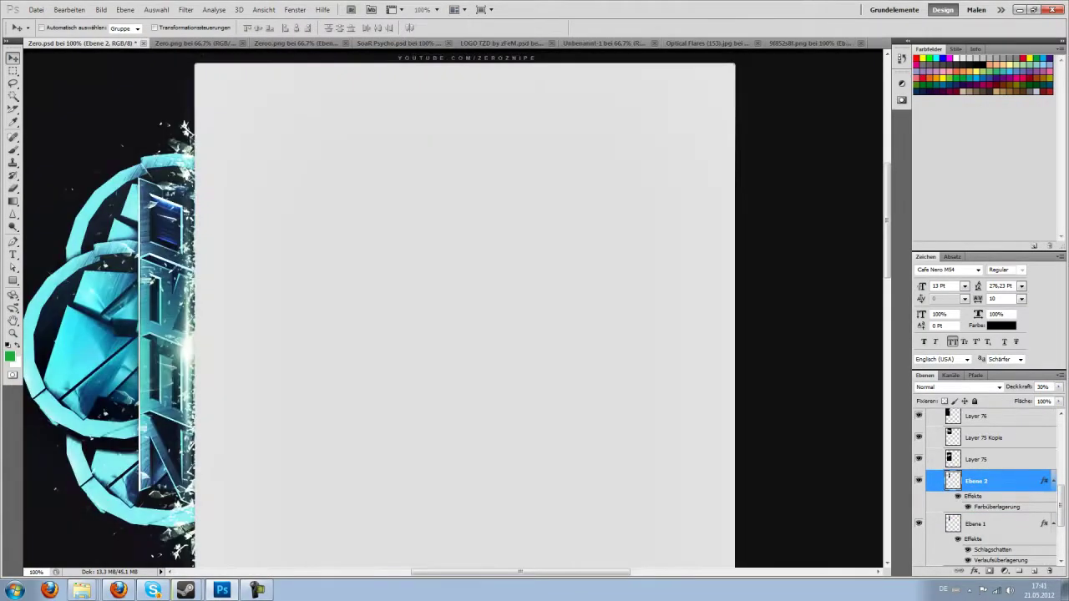
Place burst1 from Photomanipulation > Light Textures into the banner
key("ctrl+o")
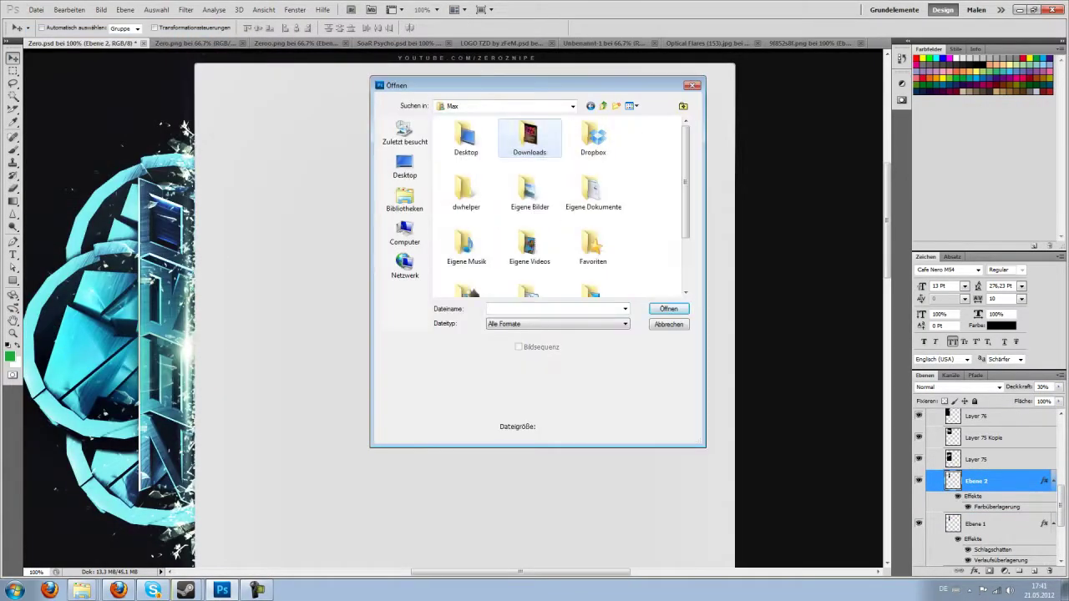
double_click(460, 198)
key("BackSpace")
double_click(476, 187)
double_click(467, 177)
left_click(584, 146)
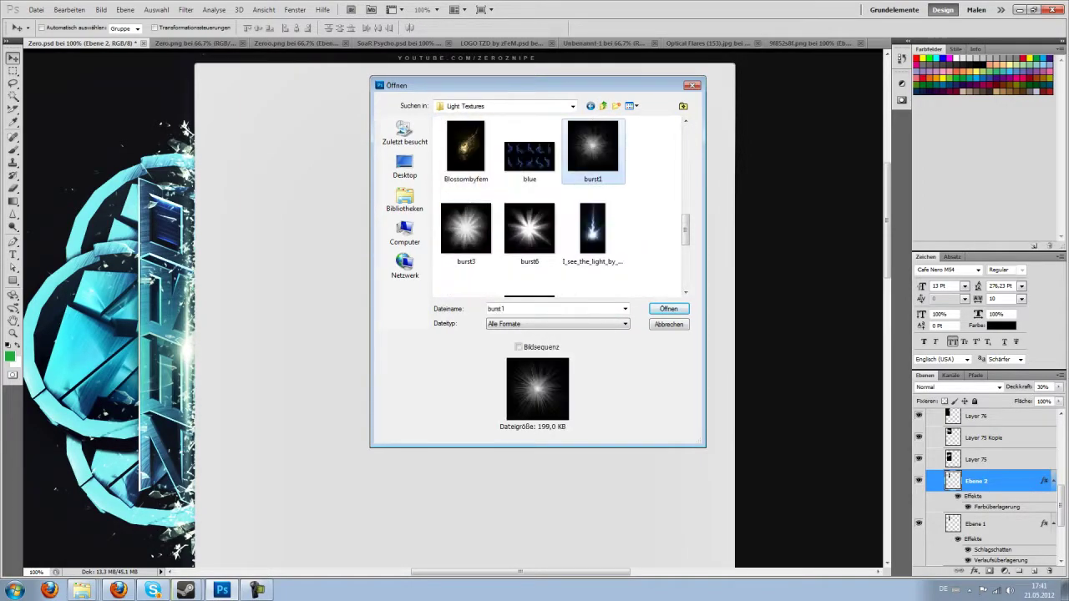
left_click(668, 309)
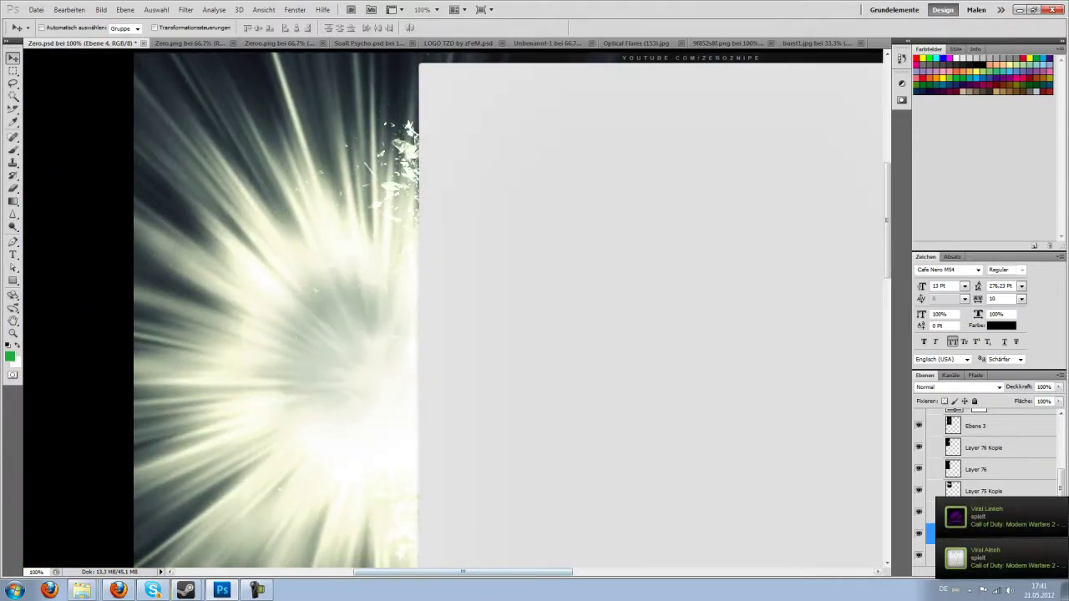
Shrink the burst to about a third, move it left, and send it beneath the logo
left_click_drag(63, 140, 549, 503)
left_click_drag(585, 543, 184, 289)
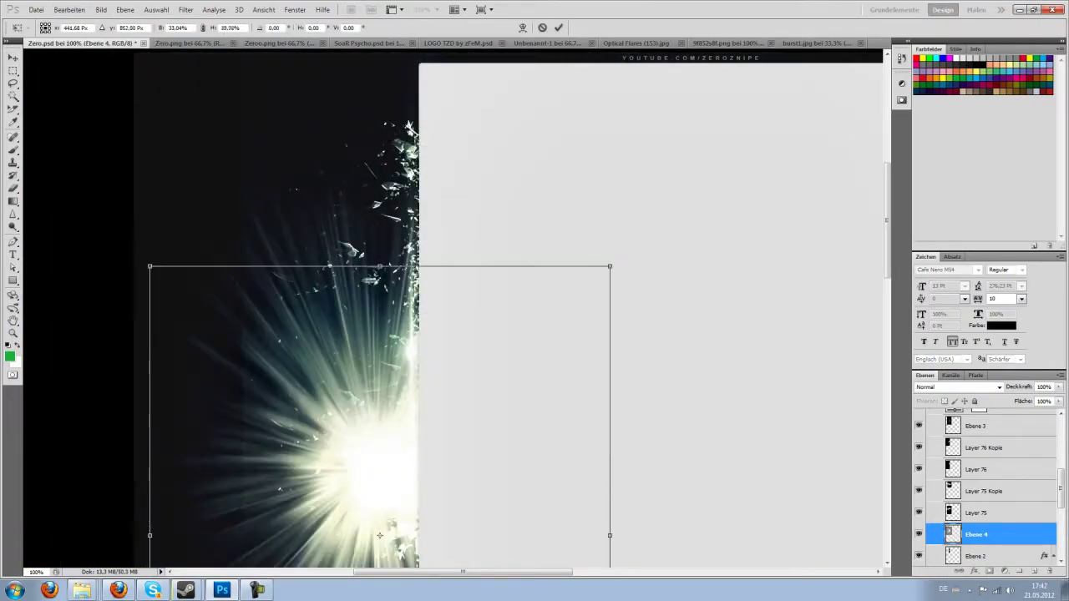
left_click_drag(147, 251, 142, 75)
key("ctrl+shift+bracketleft")
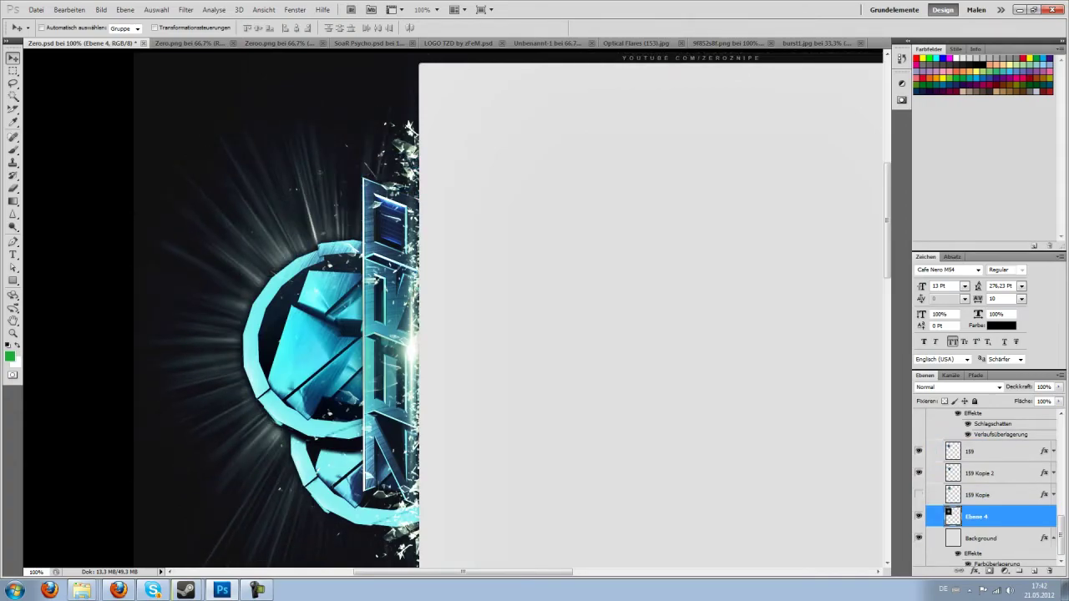
Select Ebene 3, check its blend mode, and zoom the view to 50%
scroll(986, 488, "up", 5)
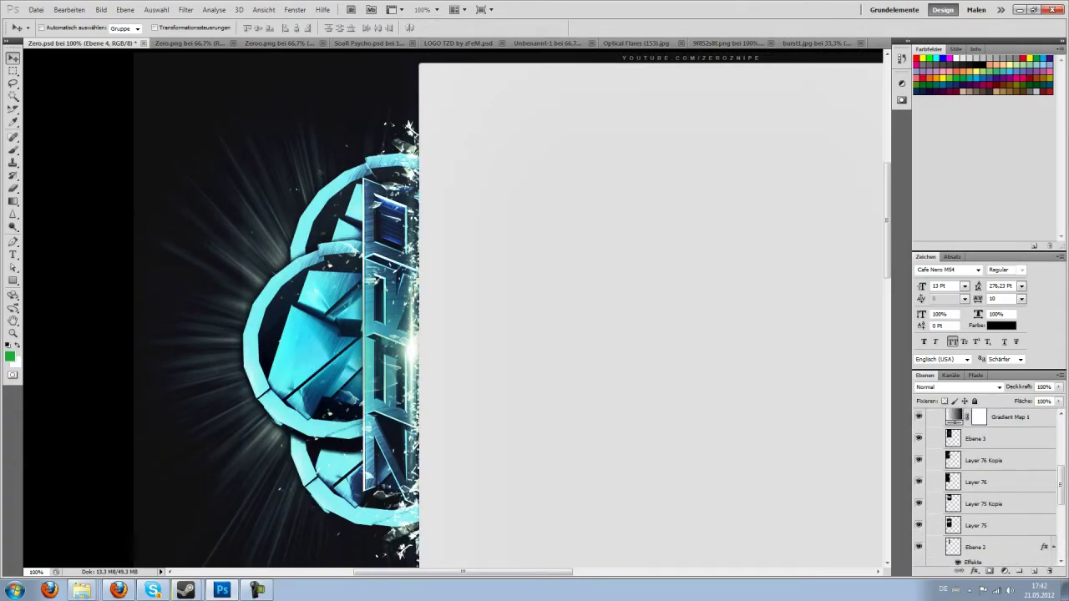
left_click(976, 438)
left_click(957, 387)
scroll(956, 387, "down", 1)
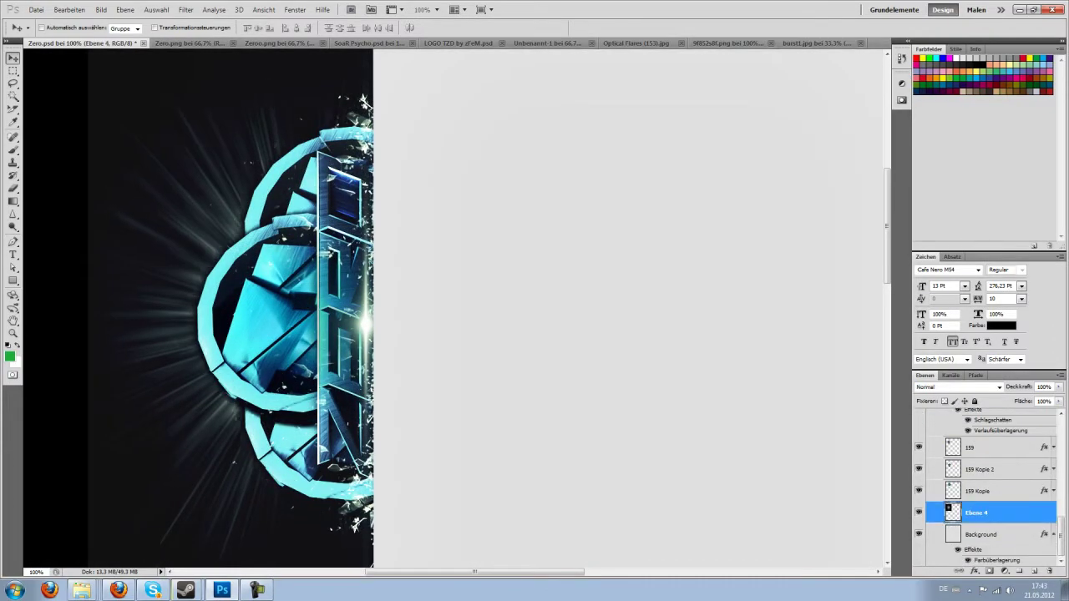
left_click(436, 9)
left_click(428, 33)
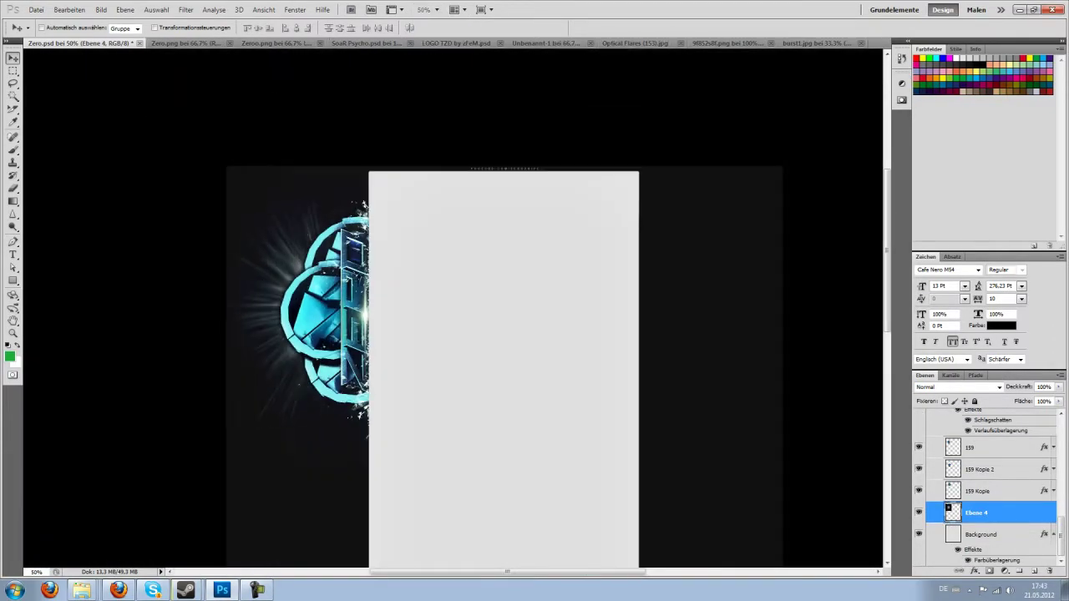
Stretch the burst wider to the right, then open the 002 bubble texture
key("ctrl+t")
left_click_drag(434, 310, 520, 311)
left_click(436, 49)
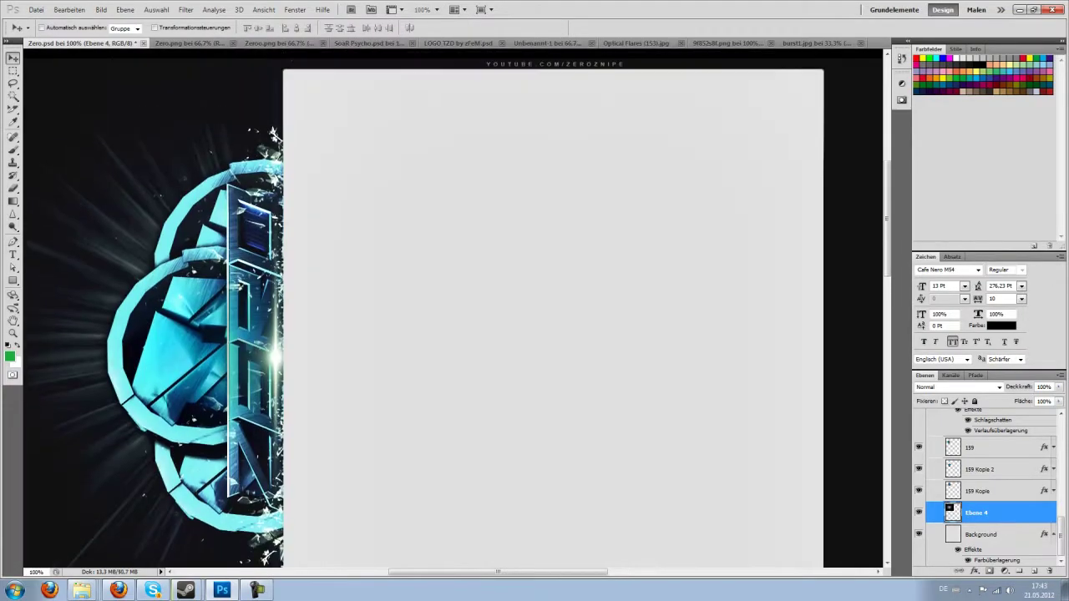
key("ctrl+o")
type("2")
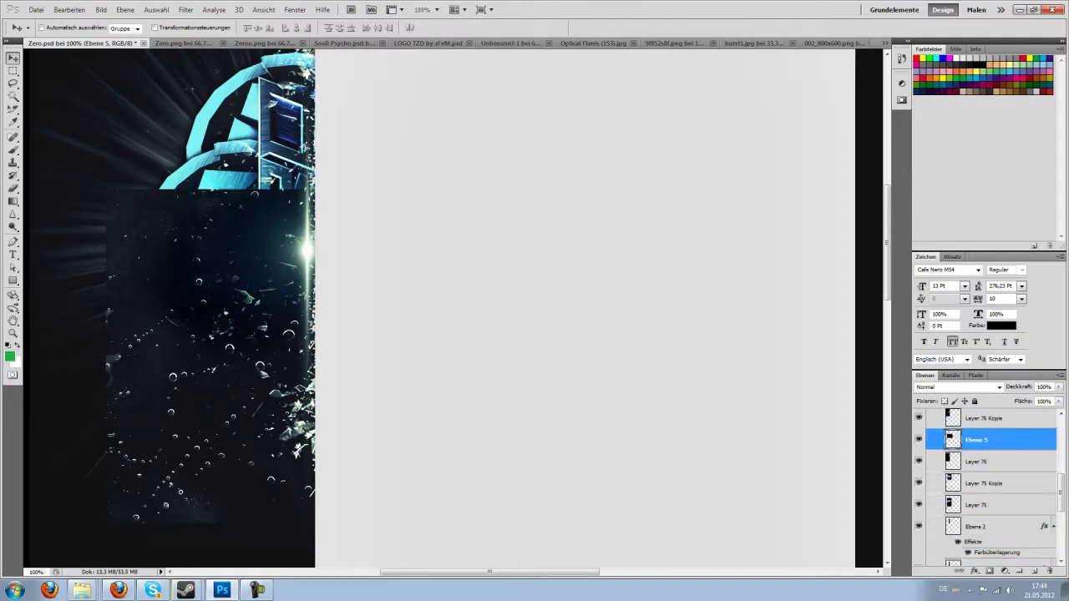
Set Ebene 5's bubbles to Negativ multiplizieren blending and nudge the texture downward
scroll(986, 484, "up", 2)
left_click(959, 387)
left_click(944, 188)
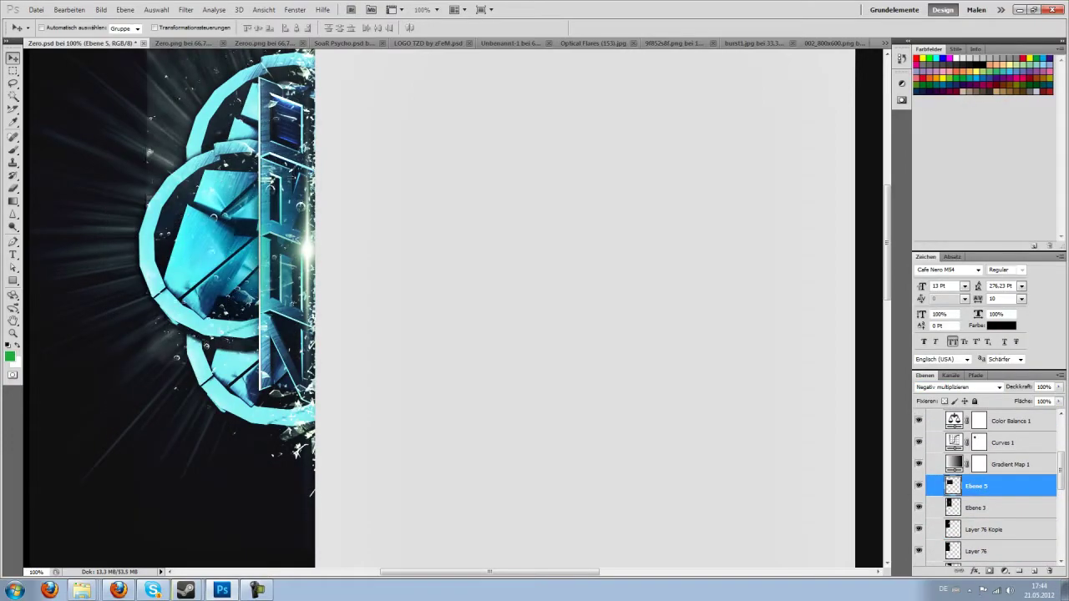
key("shift+Down")
key("shift+Down")
key("shift+Down")
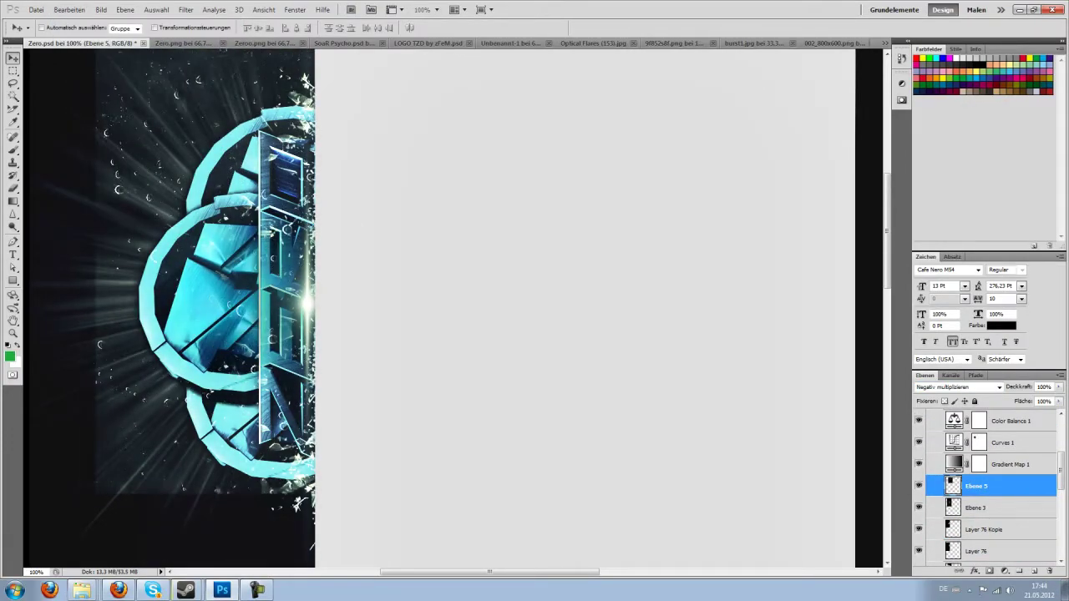
key("shift+Down")
left_click(959, 387)
key("Down")
key("Up")
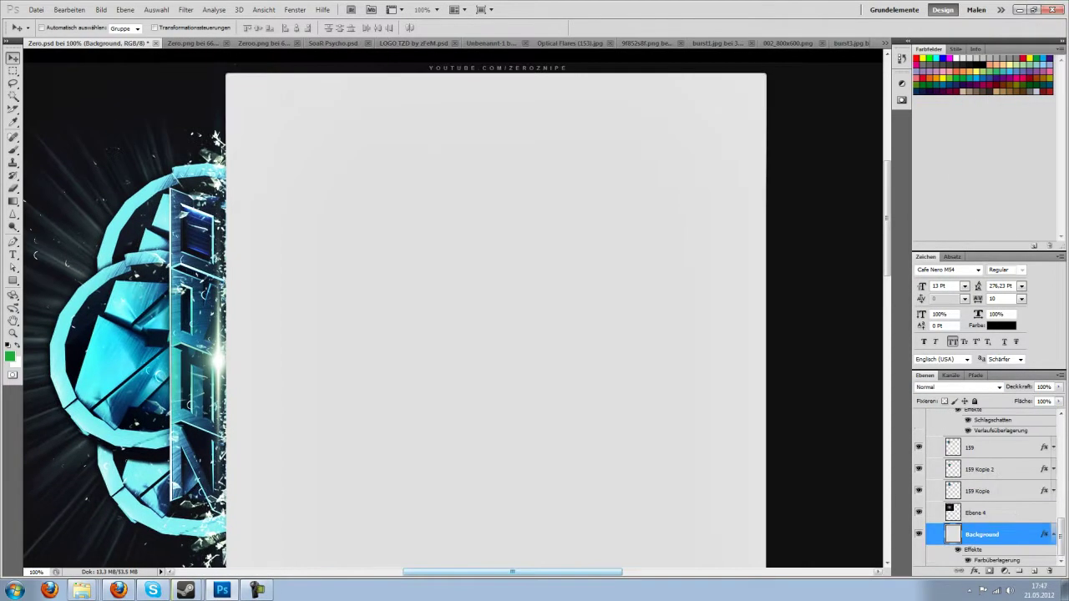
Free-transform the white burst to surround the left logo, undoing the rotation before committing
scroll(451, 318, "left", 3)
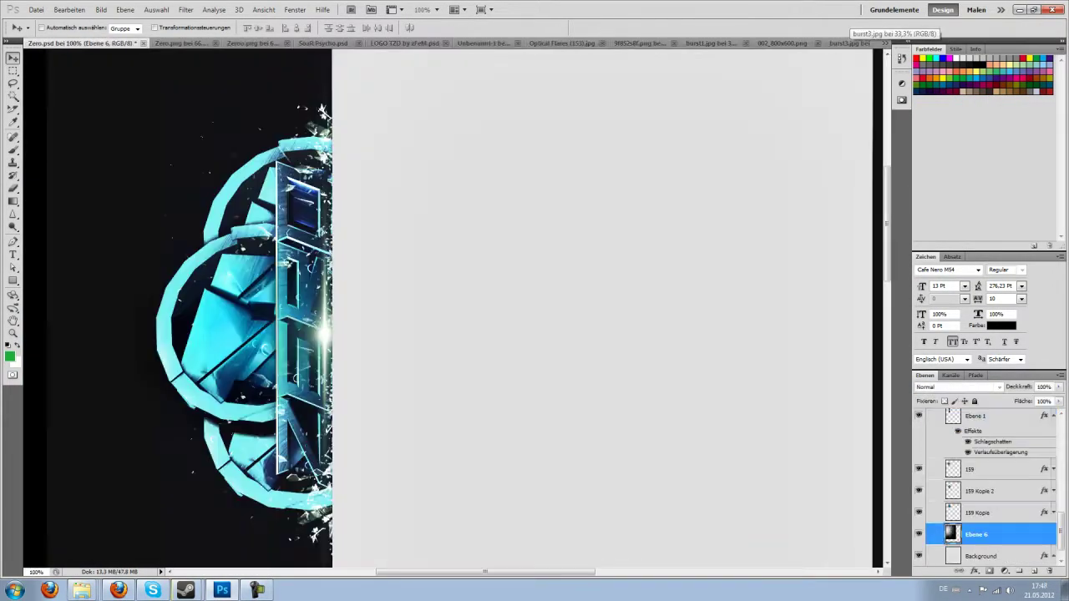
left_click(69, 9)
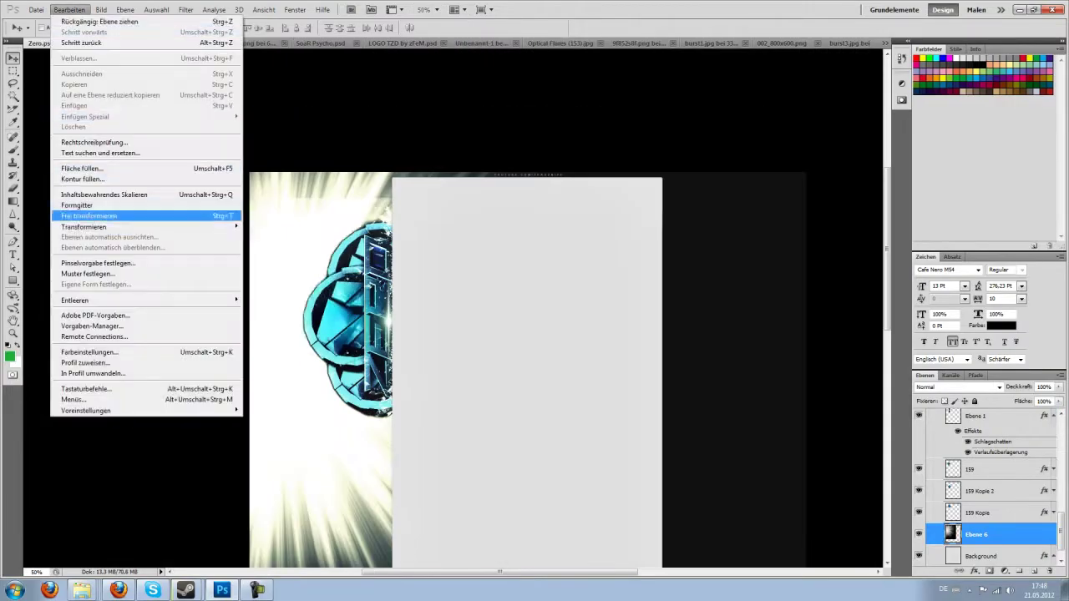
left_click(101, 209)
left_click_drag(710, 376, 345, 67)
left_click_drag(589, 250, 618, 209)
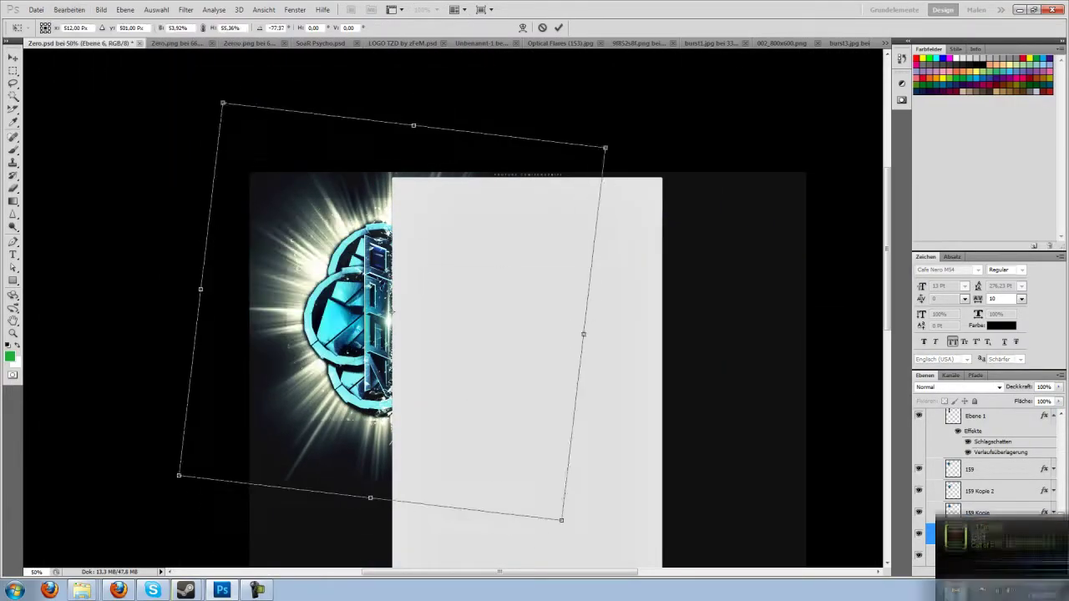
left_click(69, 9)
left_click(92, 22)
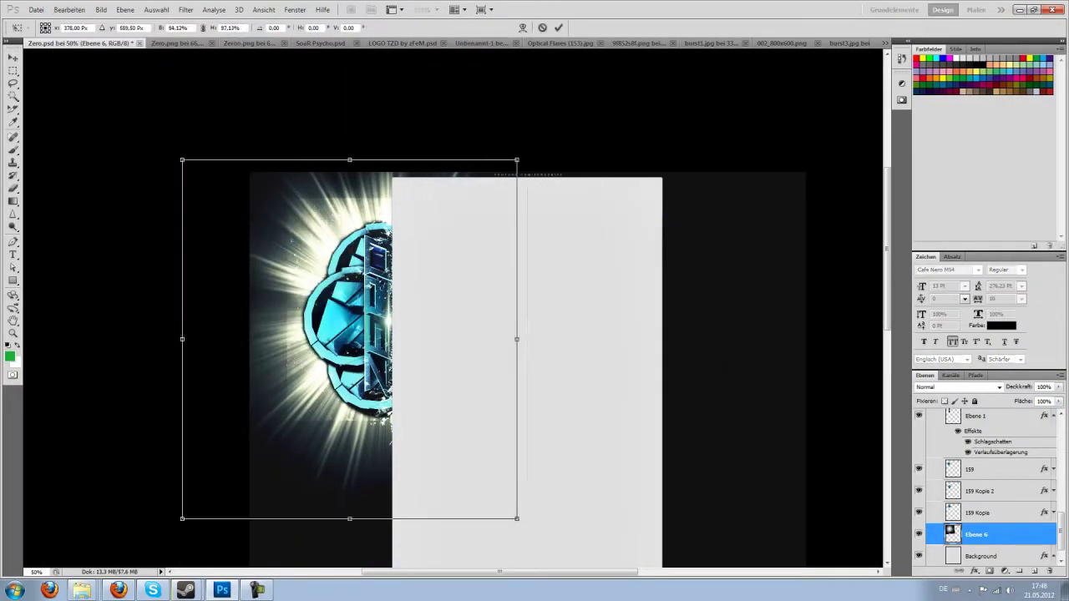
key("Return")
left_click(427, 10)
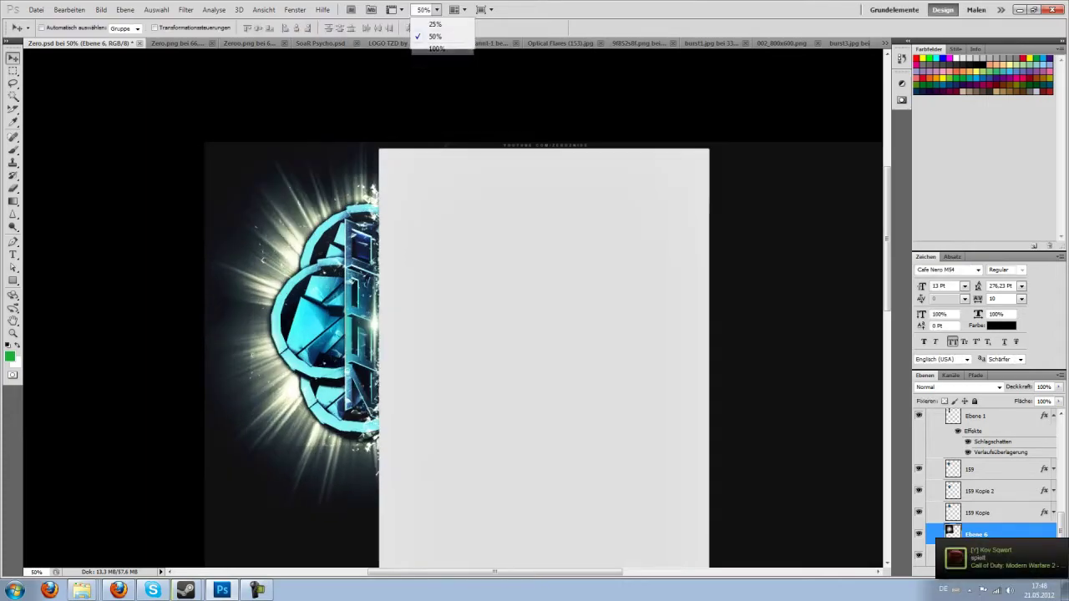
left_click(424, 33)
scroll(986, 485, "down", 5)
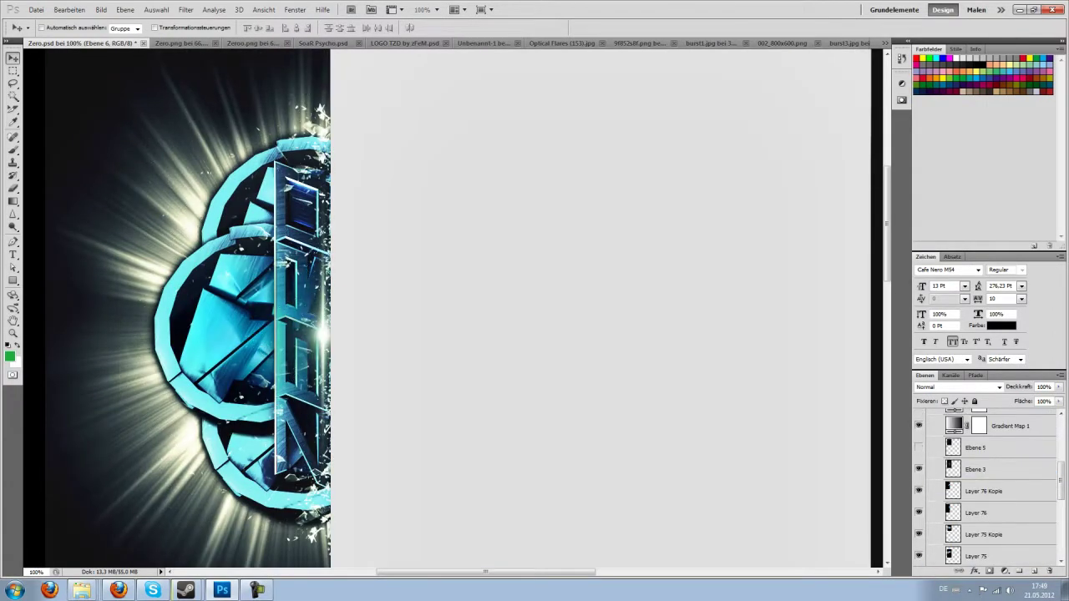
Set the bubble layer to Farbton, then blend the new Ebene 7 bubbles with Aufhellen
key("Down")
key("Down")
key("Down")
key("Down")
key("Down")
key("Down")
key("Down")
key("Down")
key("Down")
key("Down")
key("Down")
key("Down")
key("Down")
key("Down")
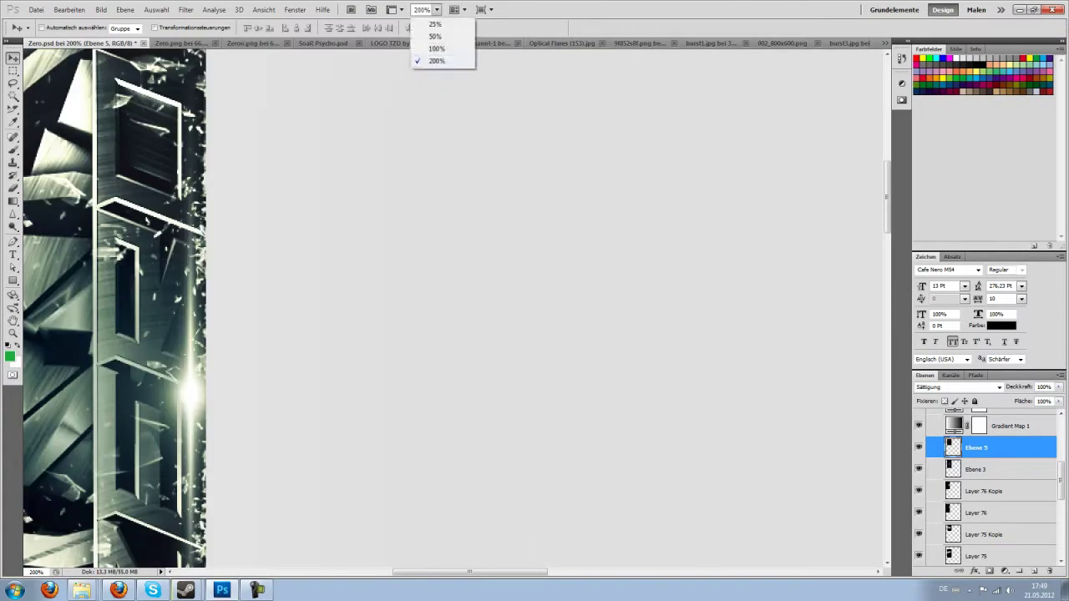
left_click(756, 42)
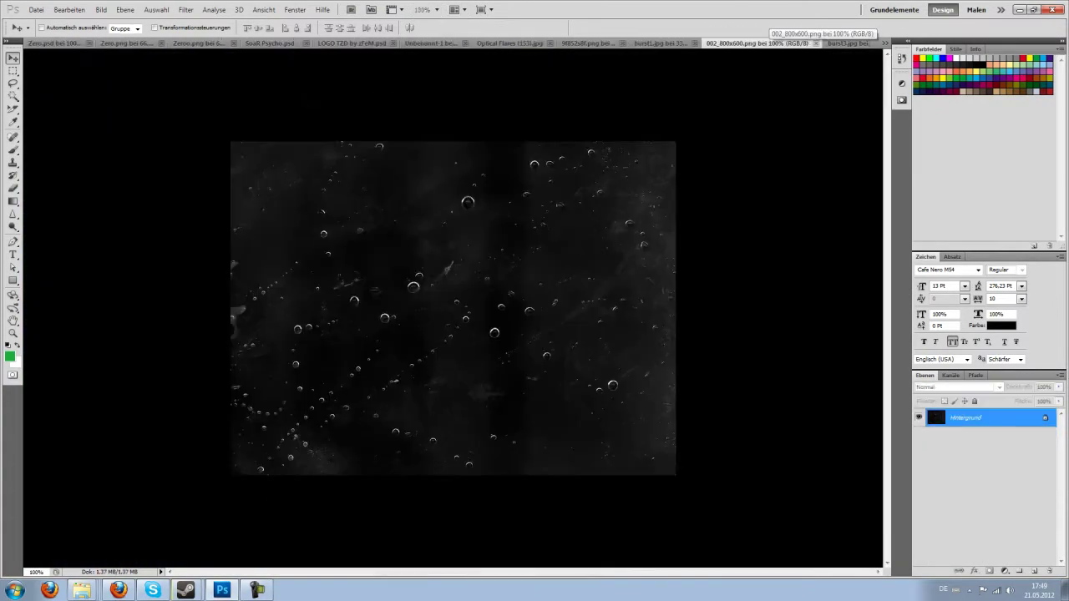
key("ctrl+Tab")
key("ctrl+Tab")
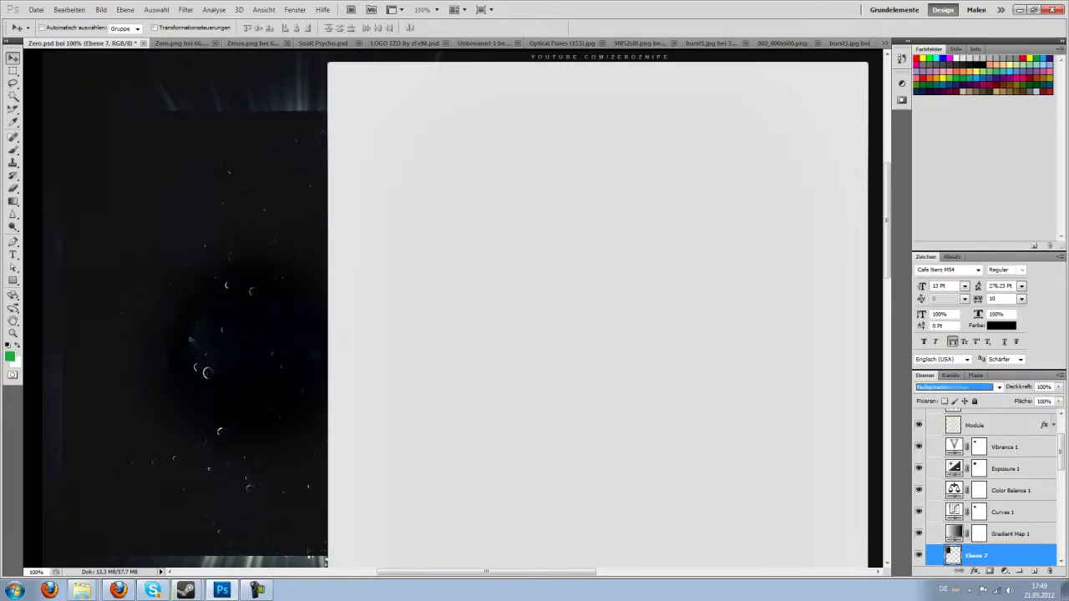
key("Down")
key("Down")
key("Down")
left_click_drag(585, 334, 482, 300)
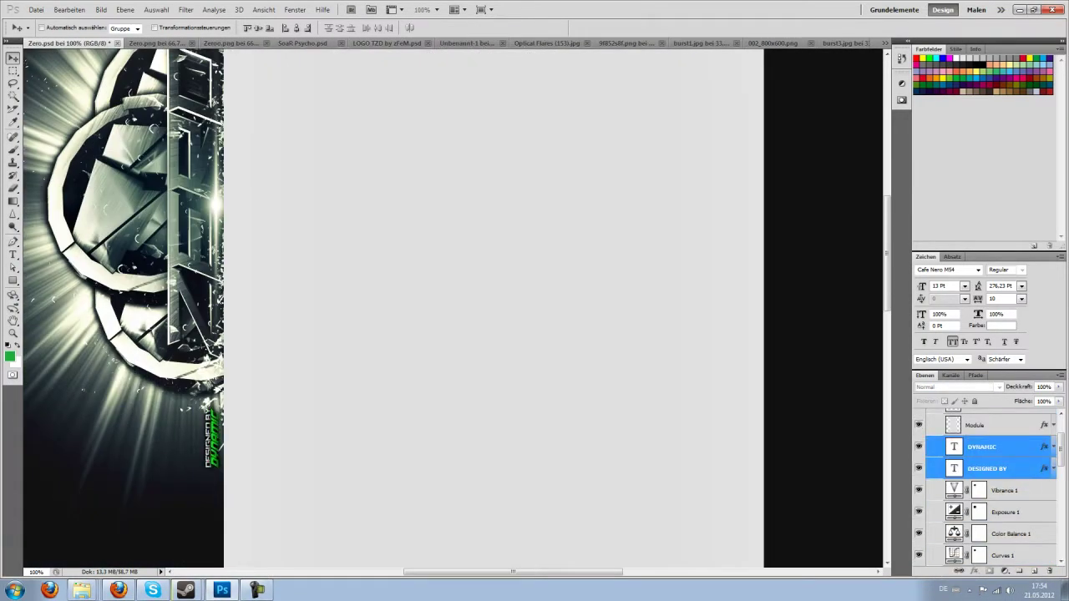
Place the vertical DESIGNED BY and DYNAMIC text under Gradient Map 1 with a grey-green gradient overlay
left_click_drag(985, 469, 998, 527)
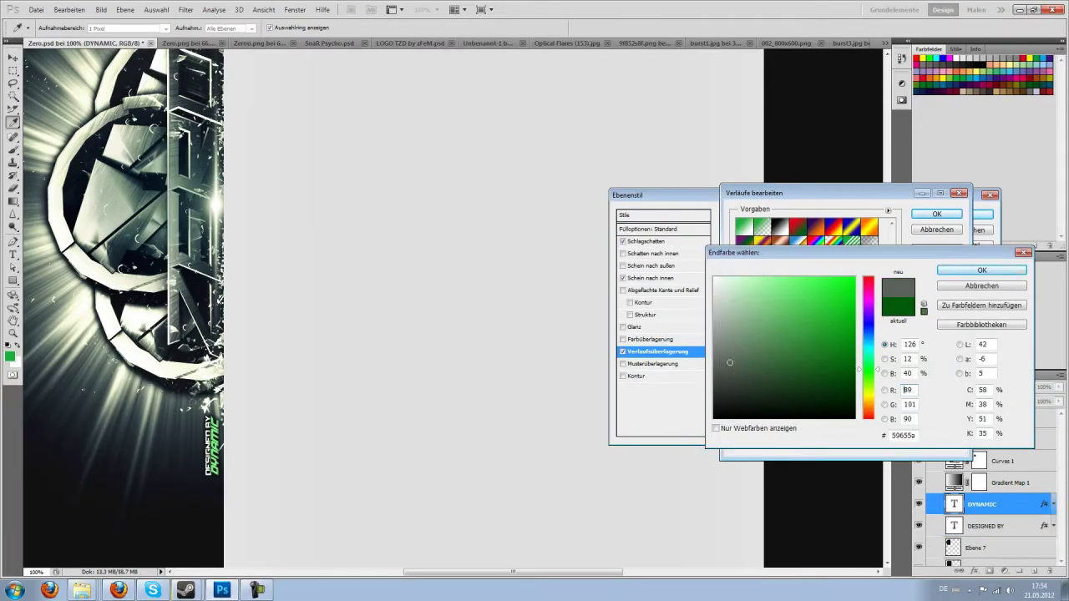
key("Return")
key("Return")
key("Return")
key("Return")
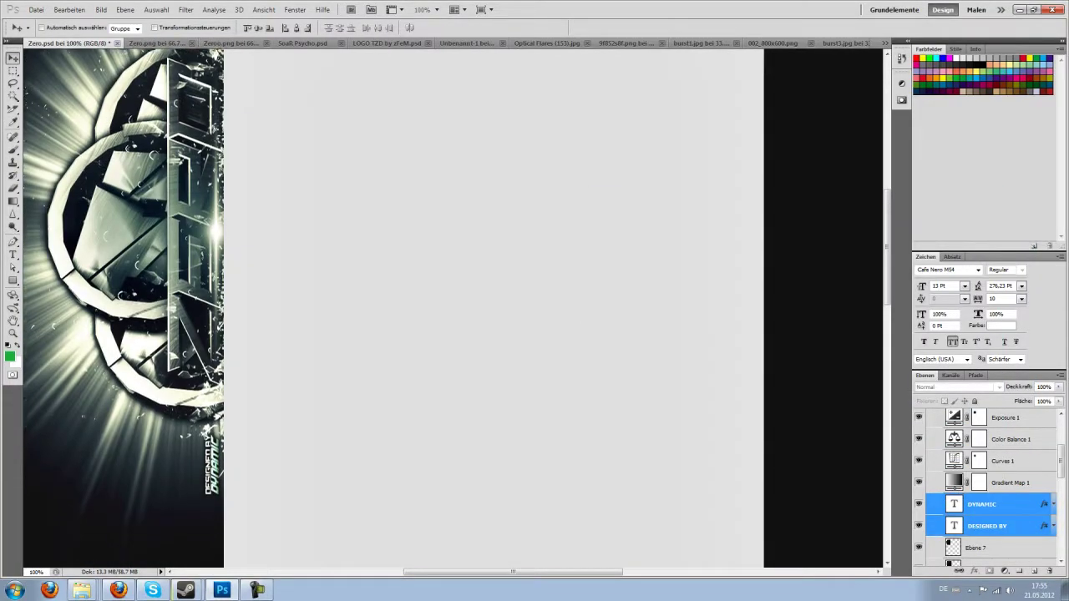
key("ctrl+minus")
key("Return")
Duplicate and horizontally flip the left logo artwork, and adjust Ebene 1 Kopie's gradient overlay
left_click(69, 10)
left_click(289, 317)
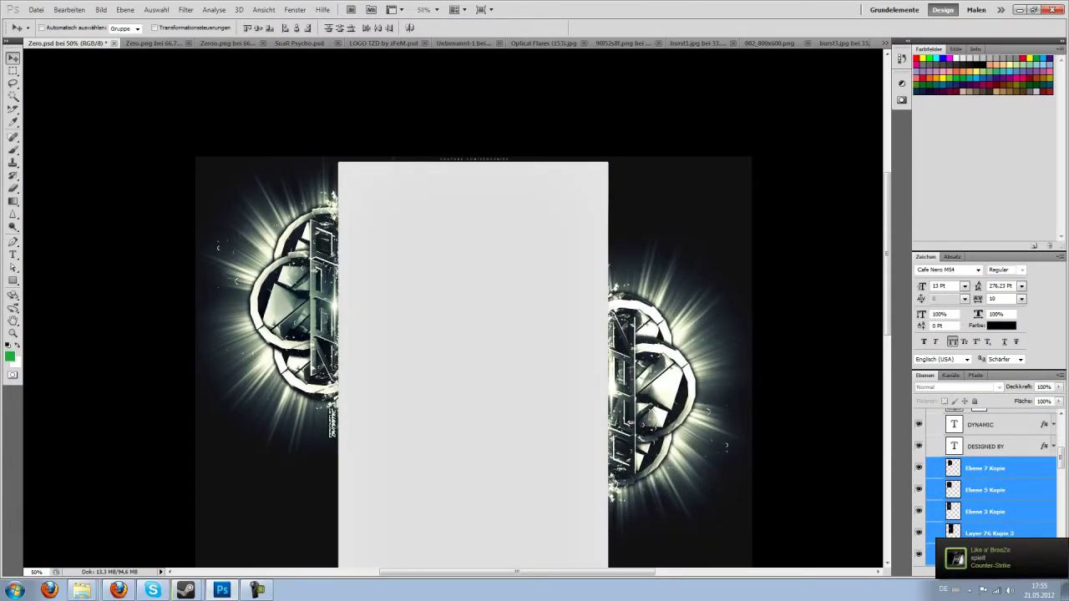
double_click(1010, 459)
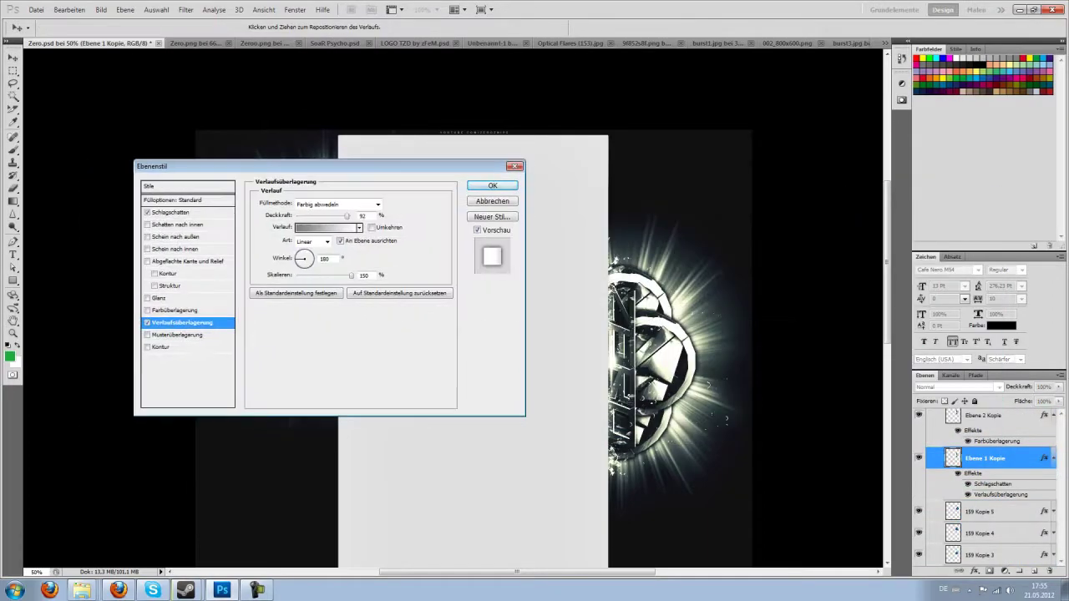
left_click(493, 185)
left_click(436, 49)
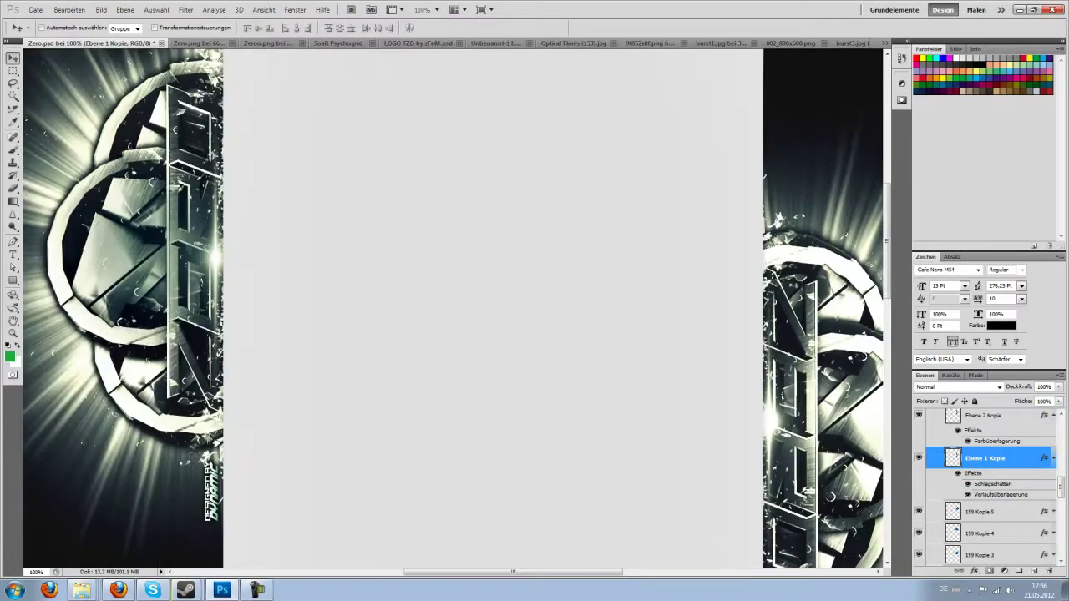